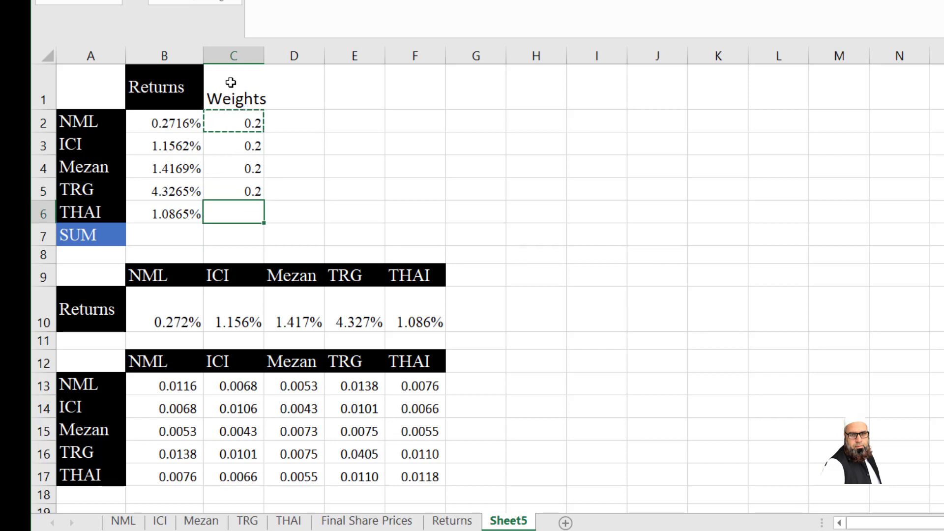
Enter 0.2 as THAI's weight in C6 and total the weights C2:C6 with SUM in C7
type("0.2")
key("Down")
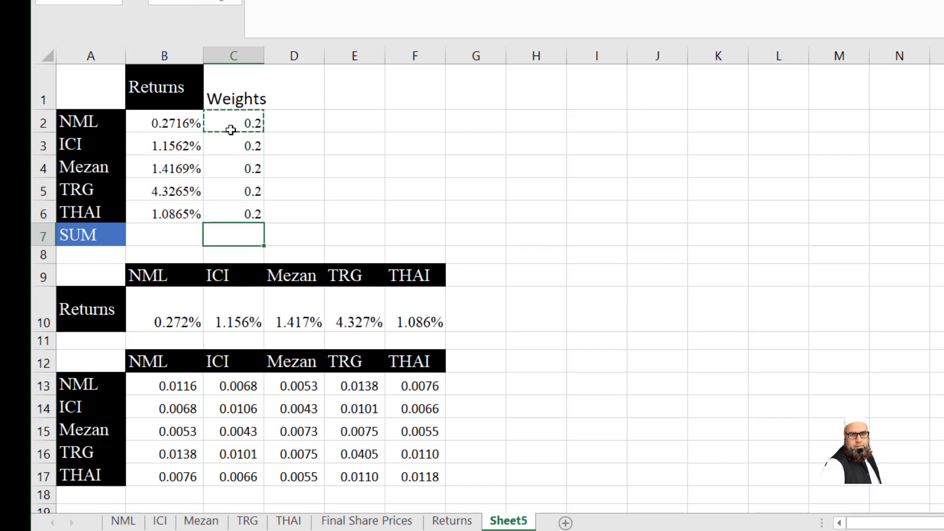
double_click(229, 231)
type("=s")
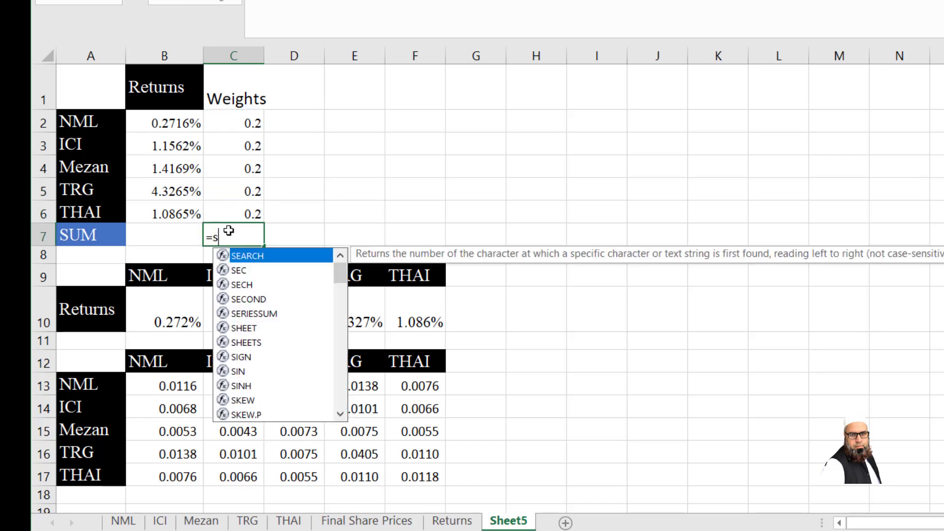
type("um(")
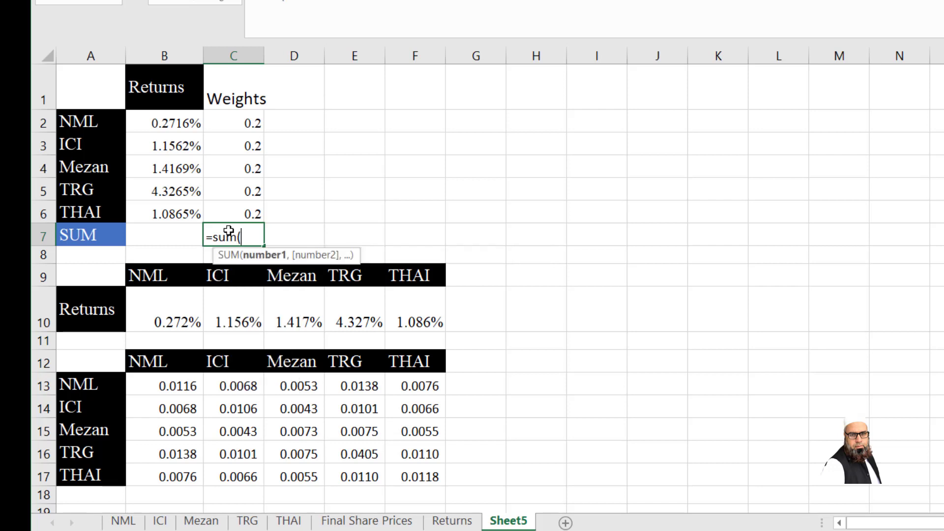
left_click_drag(249, 126, 243, 216)
key("Return")
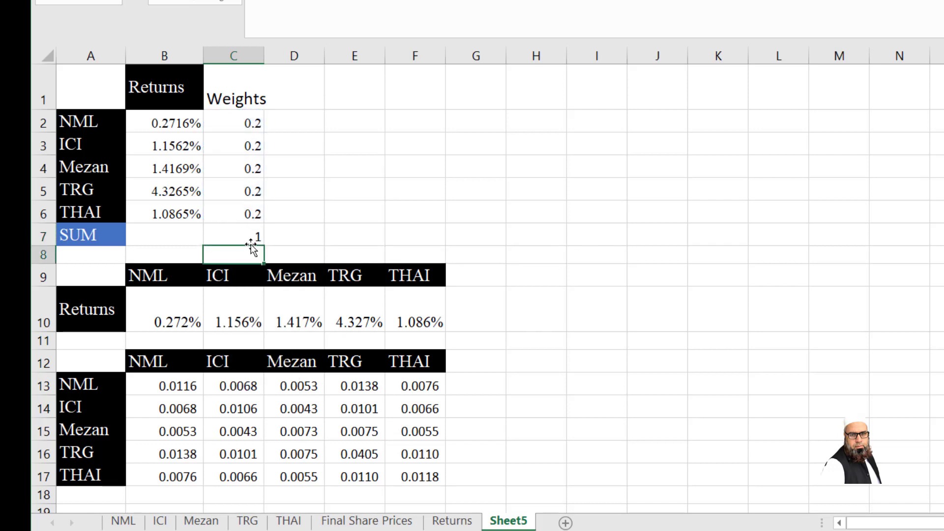
left_click(251, 236)
Enter the label Return in cell G2, beside the returns and weights table
left_click(474, 207)
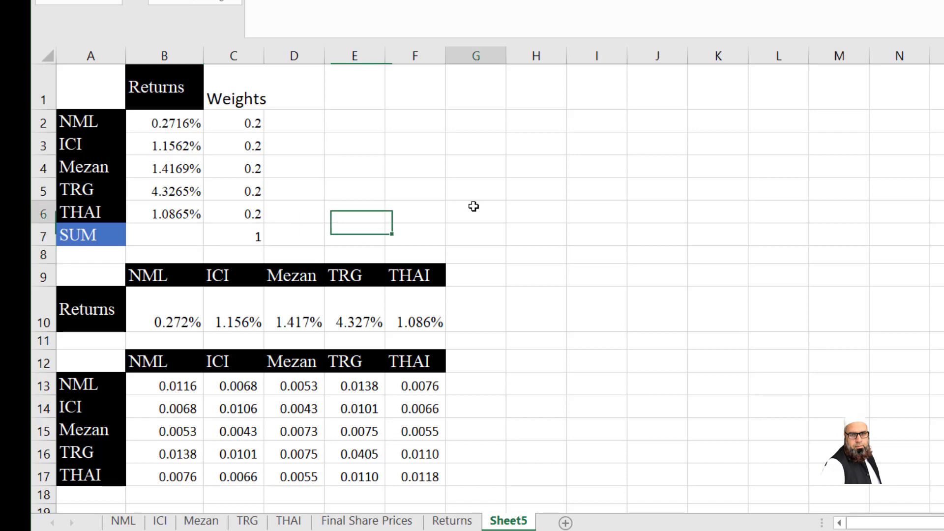
left_click(482, 120)
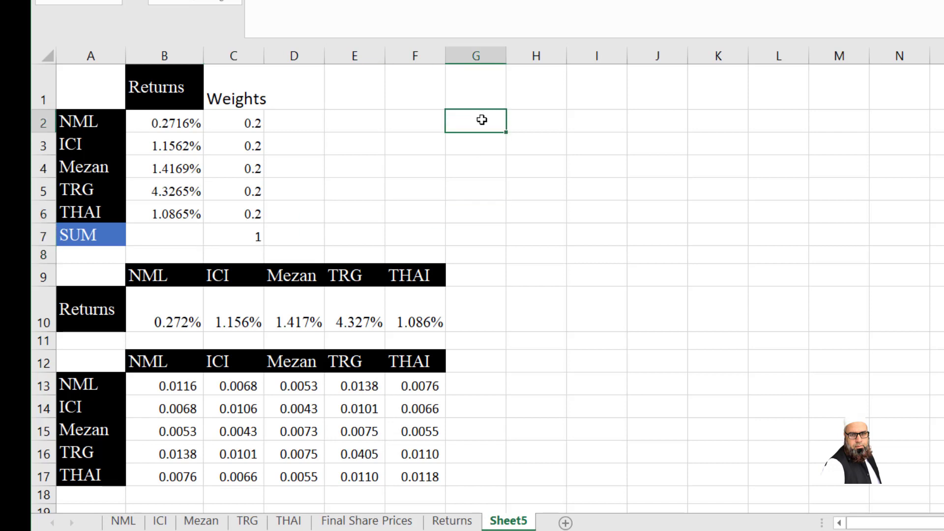
type("Return")
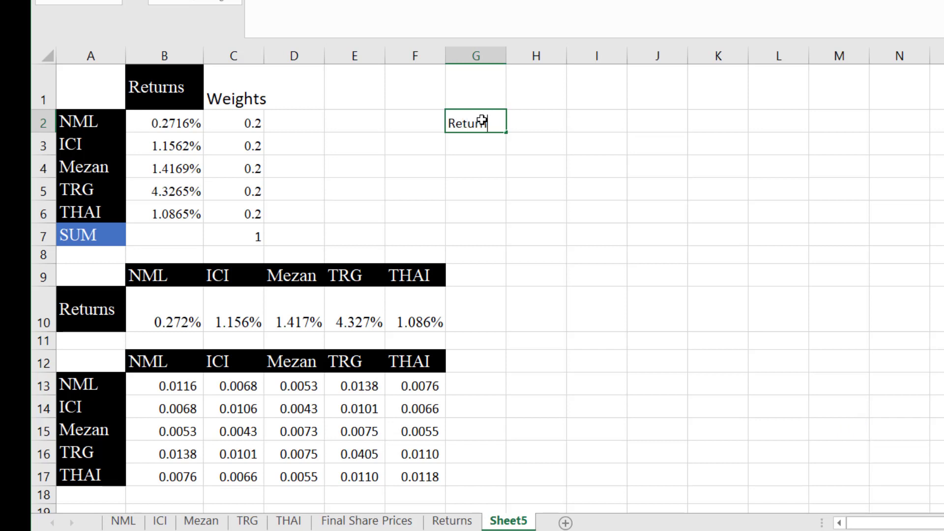
key("Tab")
Calculate the portfolio return in H2 with the array formula =mmult(transpose(C2:C6),B2:B6), and display it with three decimal places
type("=")
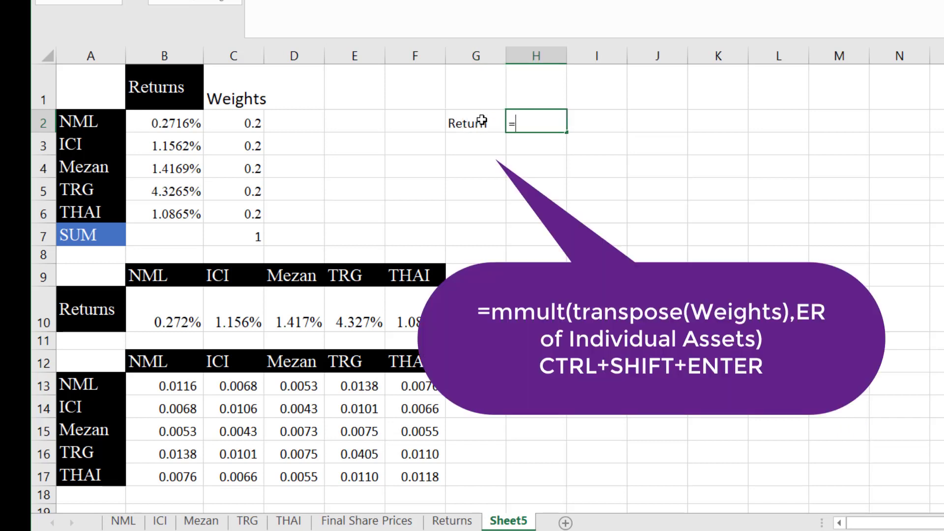
type("mmult(")
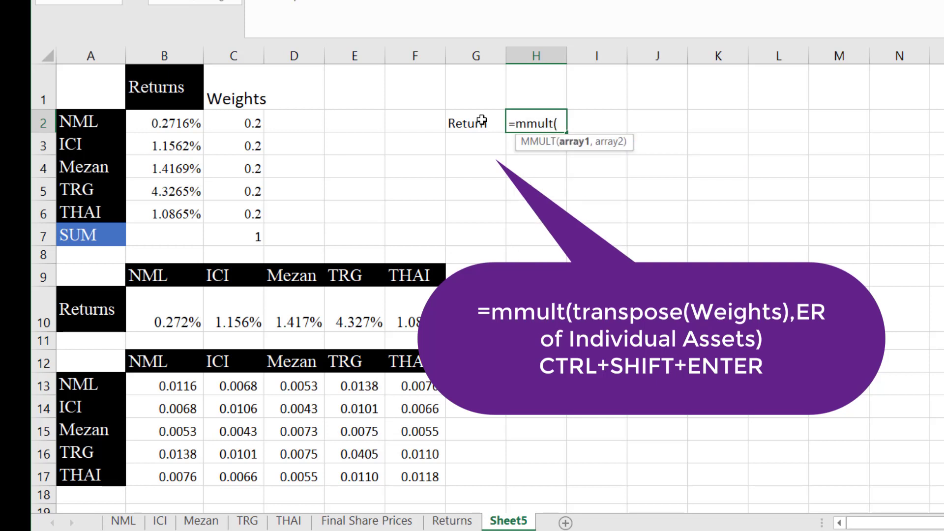
type("t")
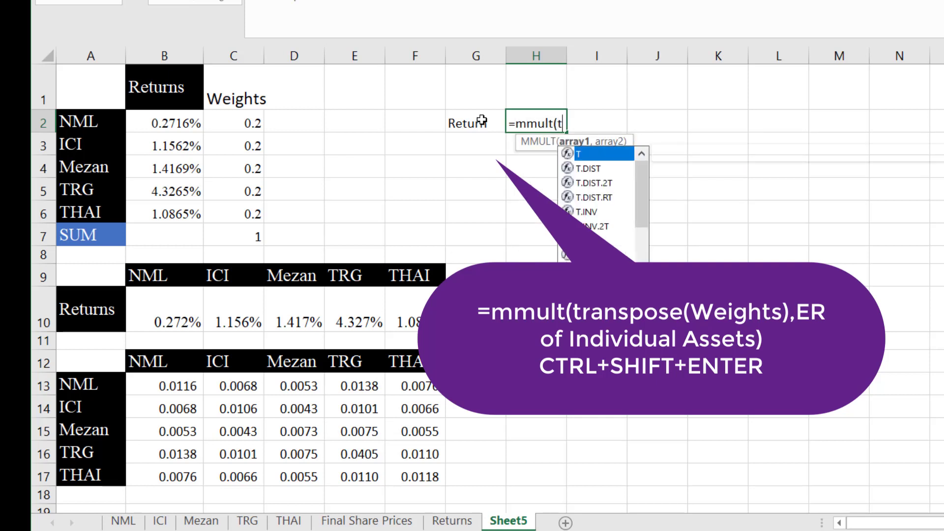
type("ransp")
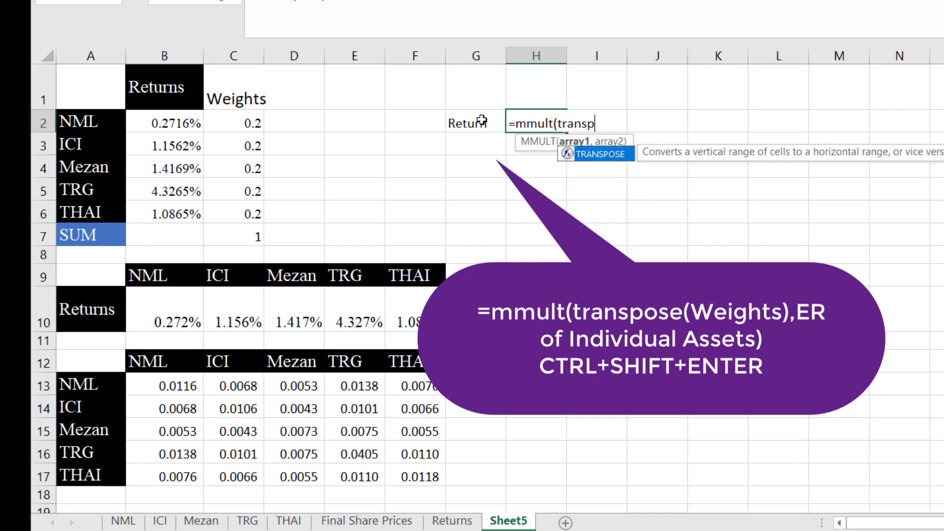
type("ose(")
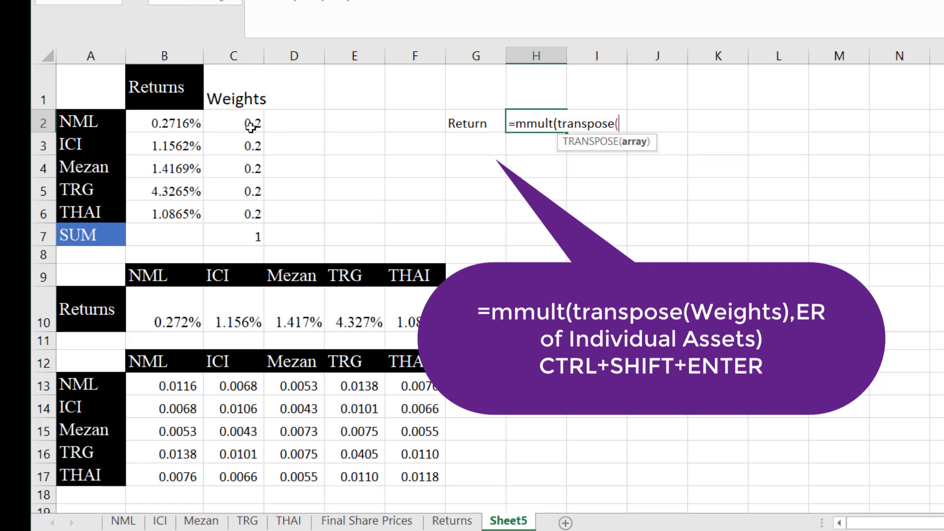
left_click_drag(250, 126, 248, 213)
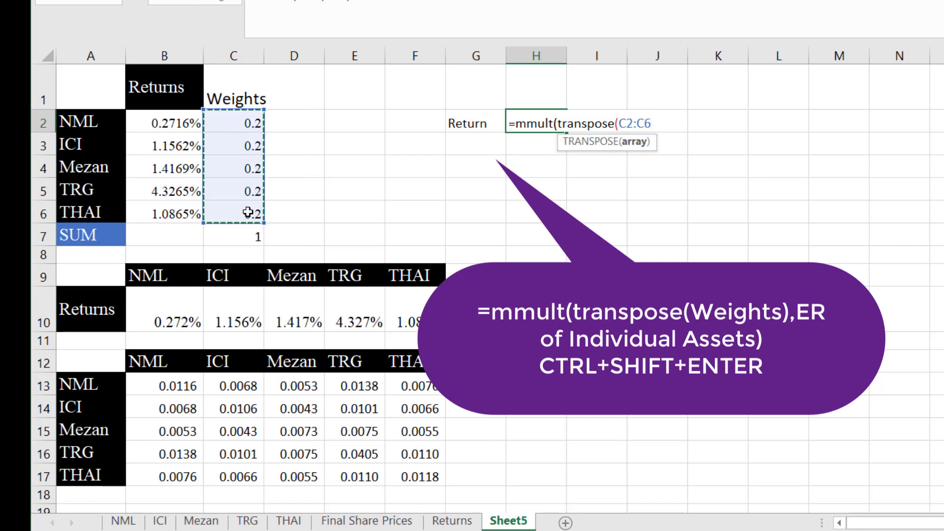
type("),")
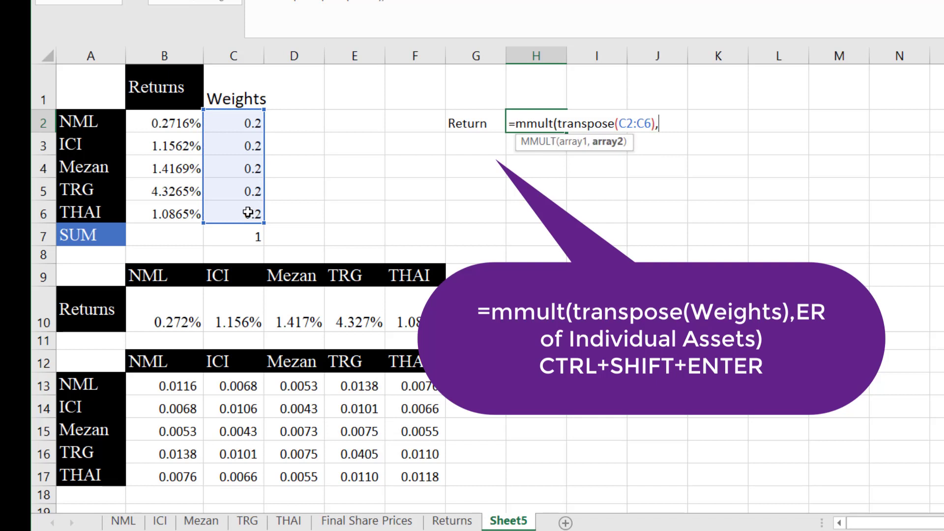
left_click_drag(184, 129, 186, 214)
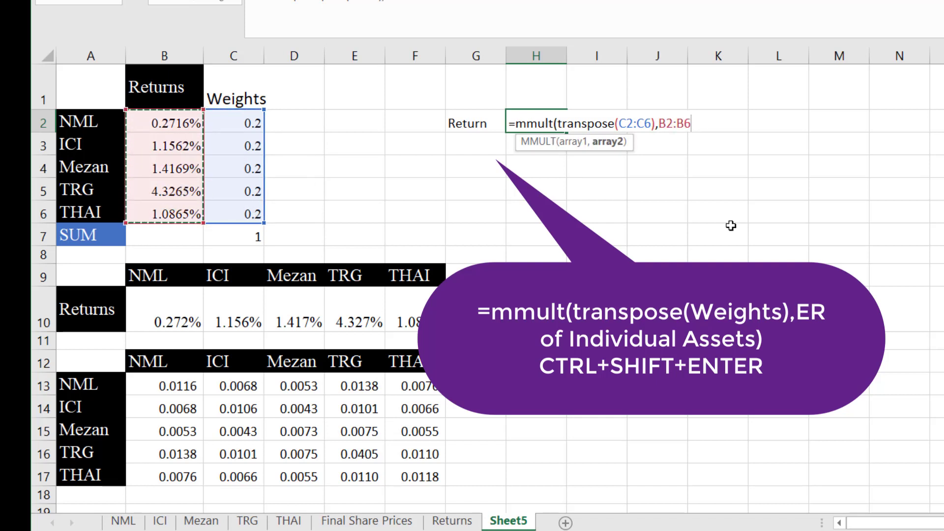
type(")")
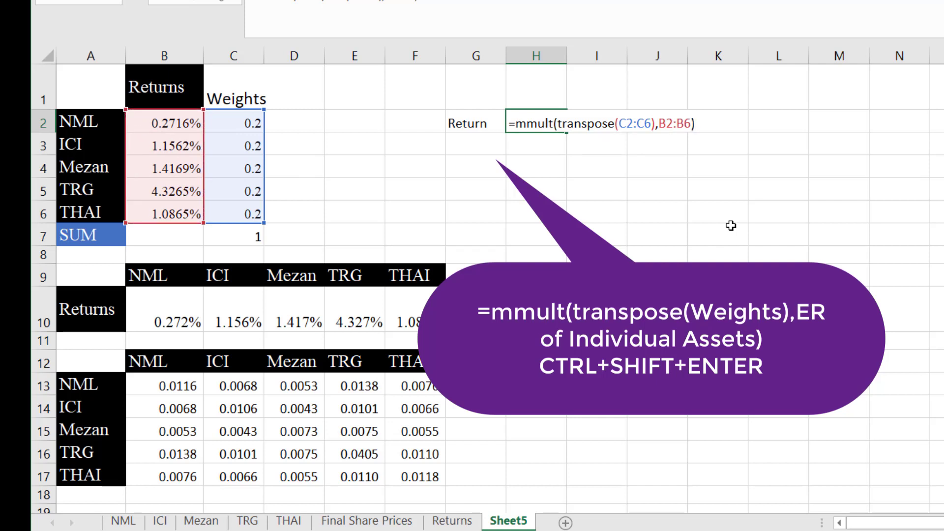
key("ctrl+shift+Return")
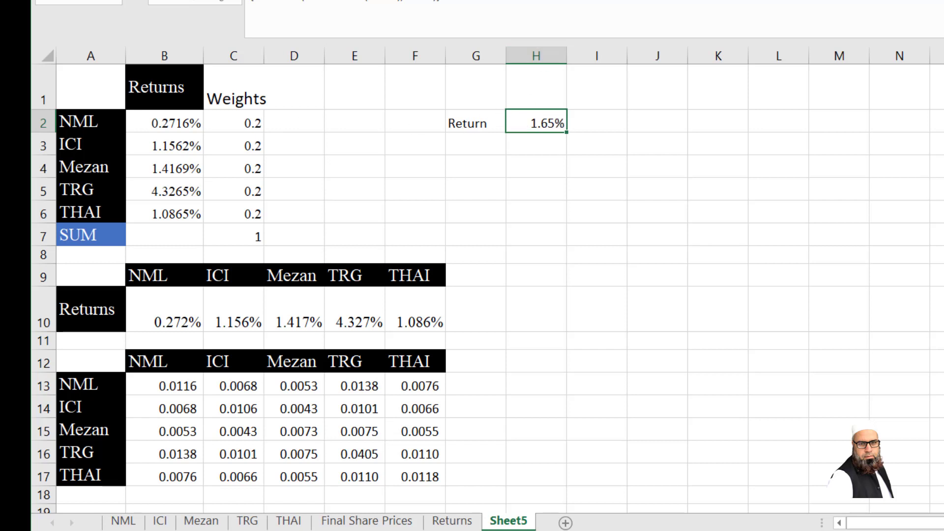
left_click(539, 1)
Add the labels Var in G3 and SD in G4, below the Return label
left_click(493, 144)
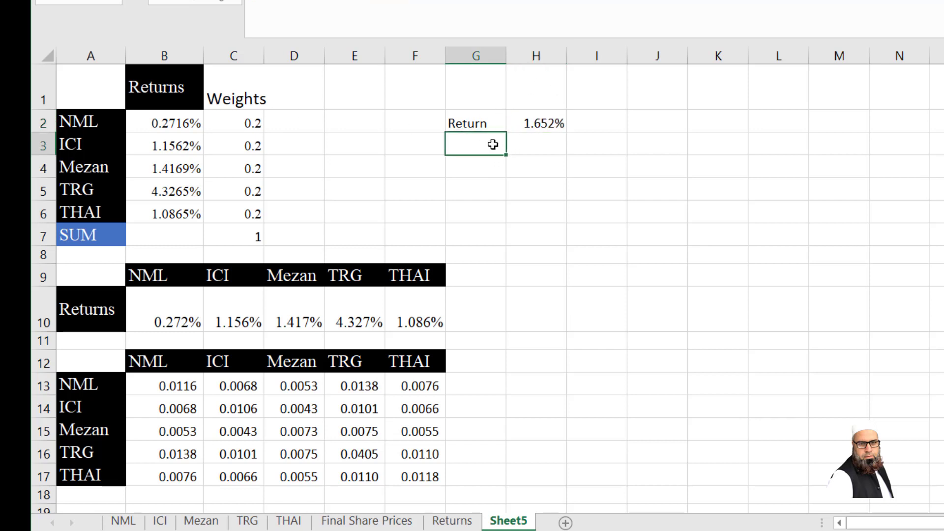
type("Var")
key("Return")
type("SD")
key("Return")
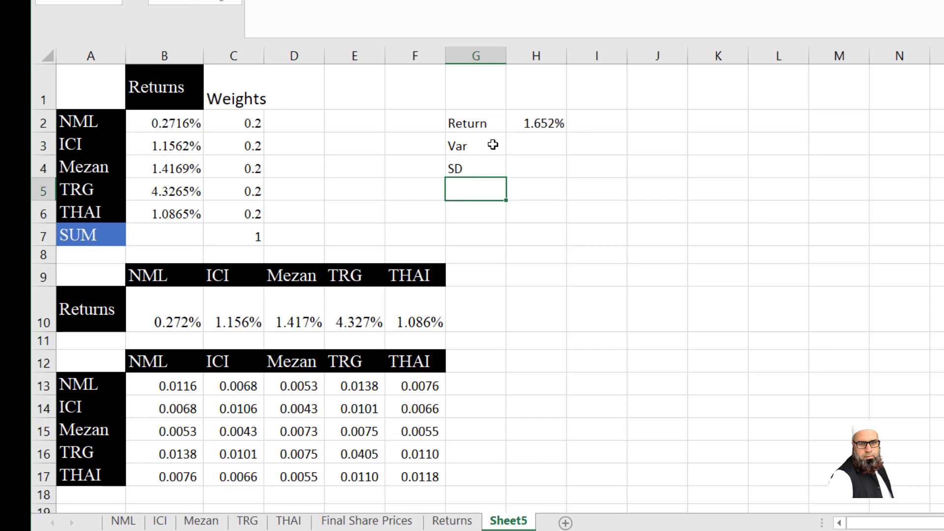
Calculate the portfolio variance in H3 with the array formula =mmult(transpose(C2:C6),mmult(B13:F17,C2:C6))
left_click(517, 145)
type("=")
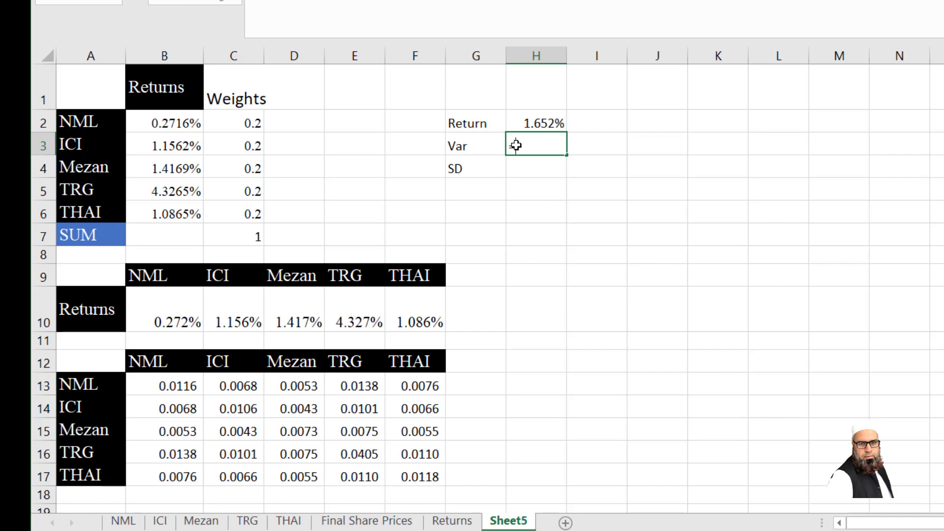
type("mmult")
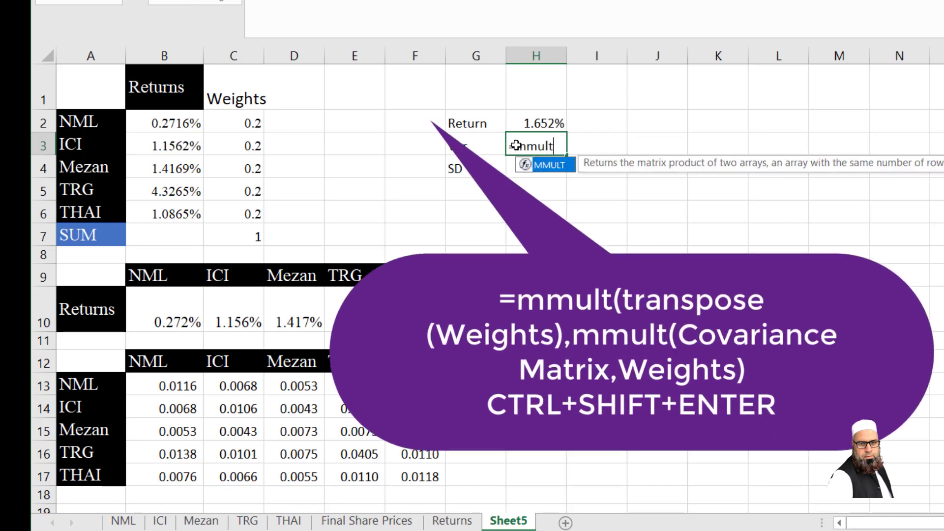
type("(tra")
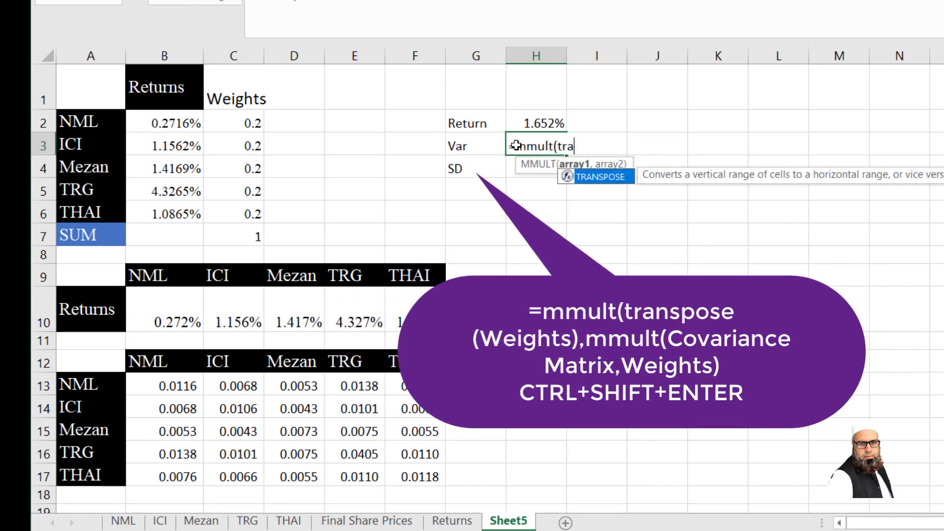
type("nspose(")
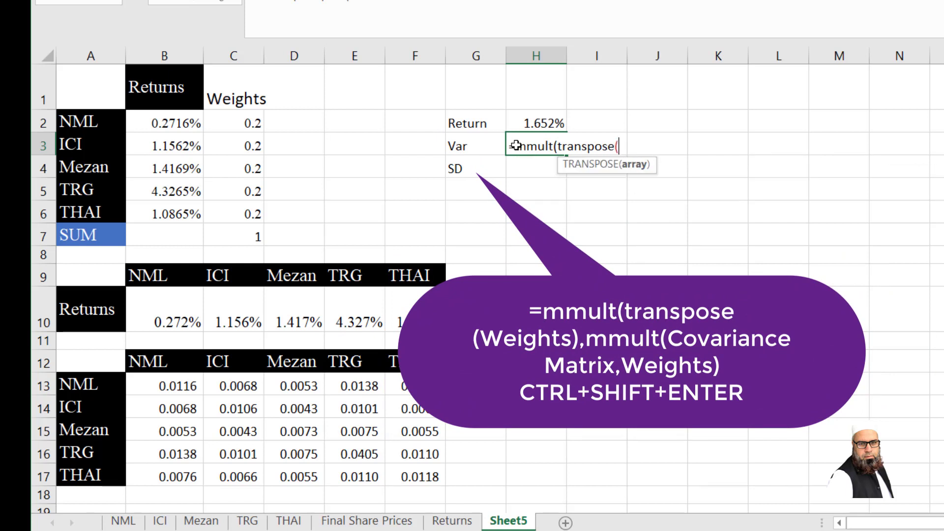
left_click_drag(241, 122, 251, 217)
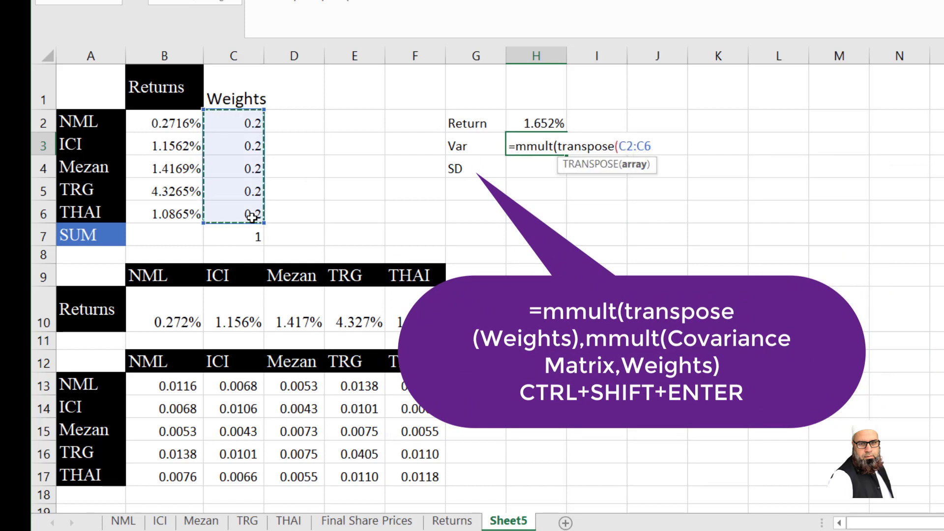
type(")")
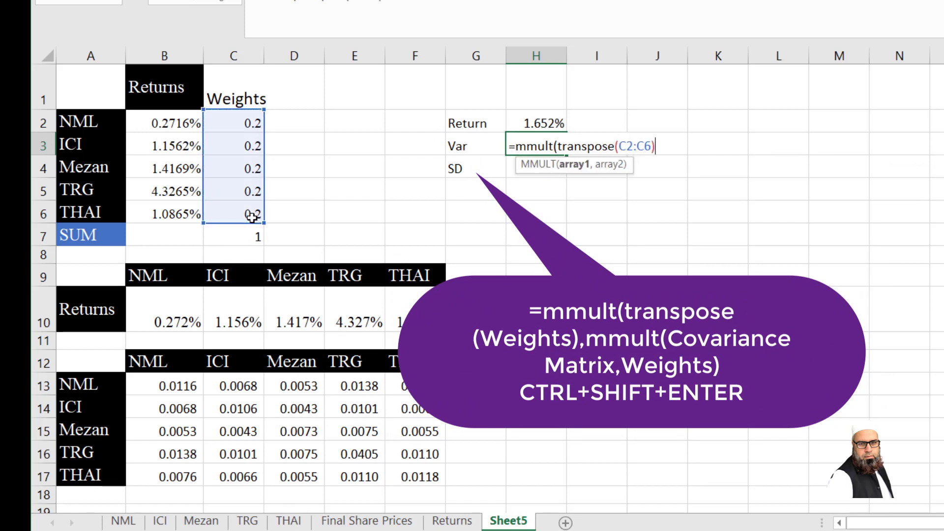
type(",mmult")
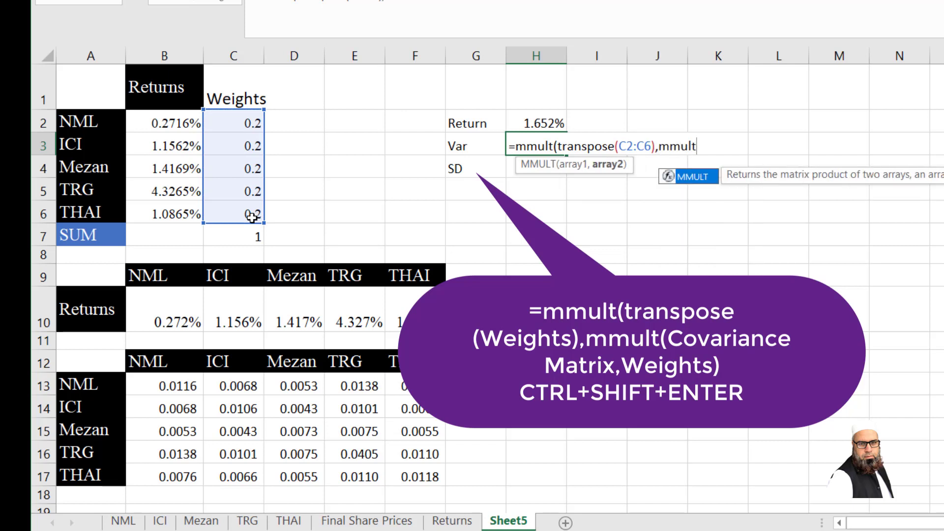
type("(")
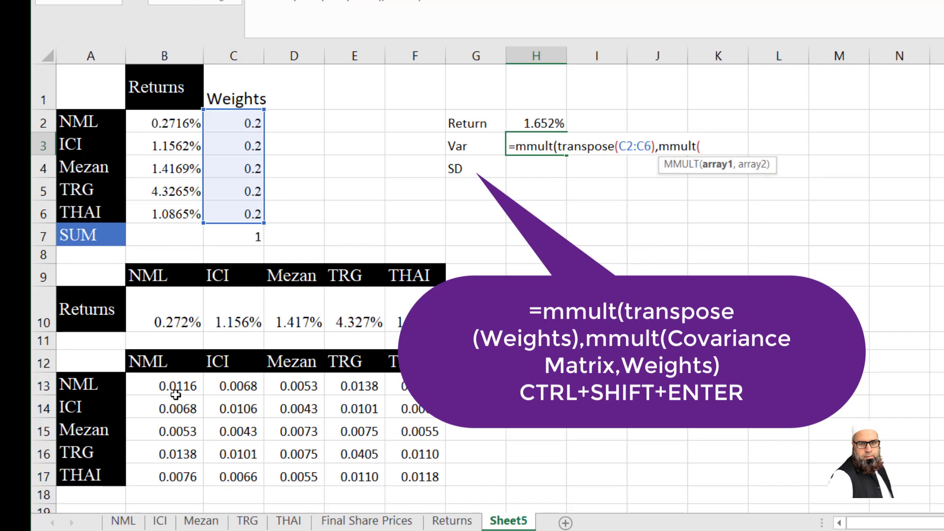
left_click_drag(175, 395, 421, 473)
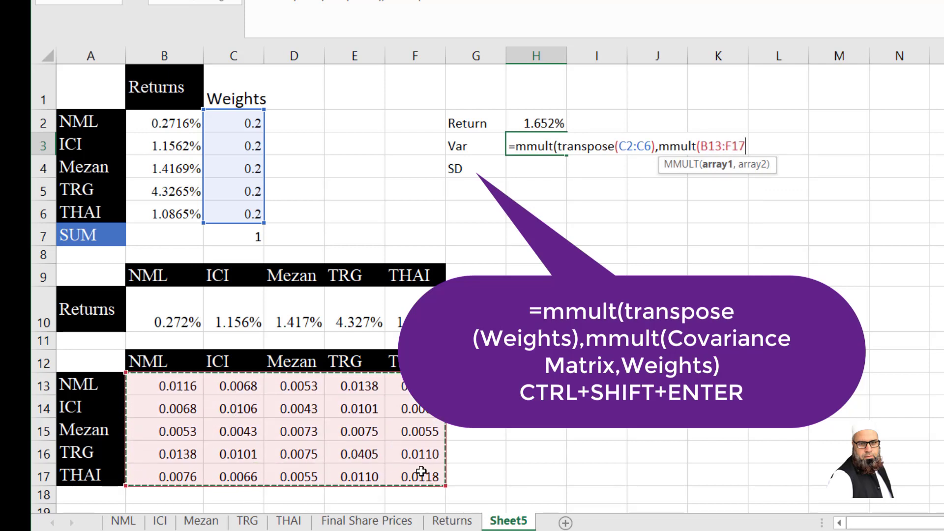
type(",")
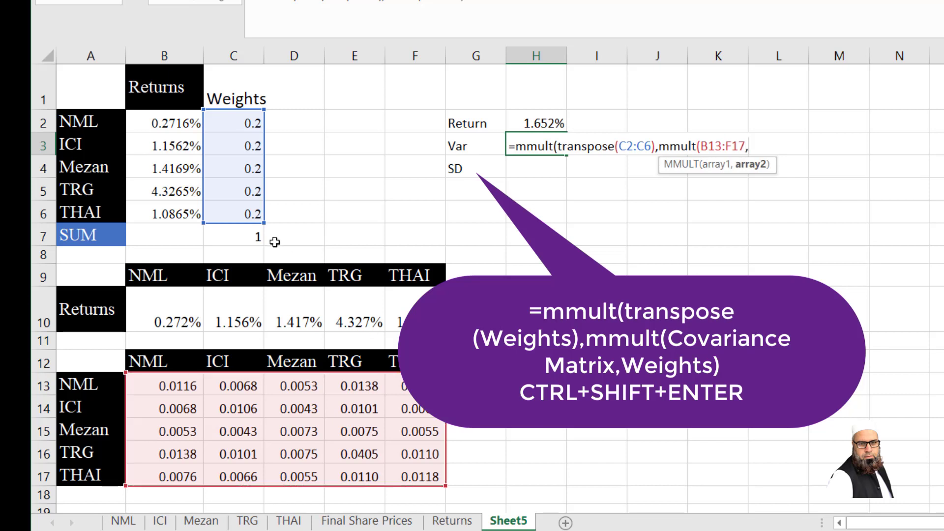
left_click_drag(240, 127, 232, 207)
type(")")
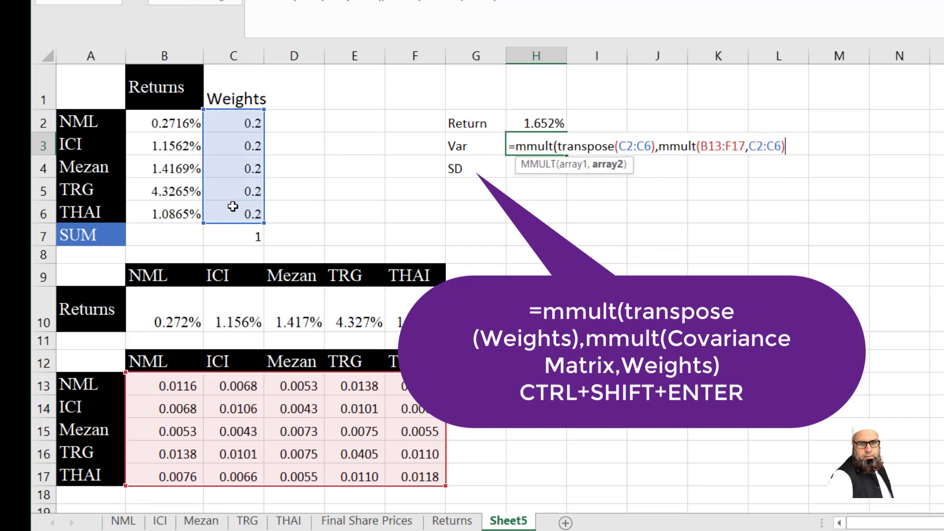
key("ctrl+shift+Return")
key("Return")
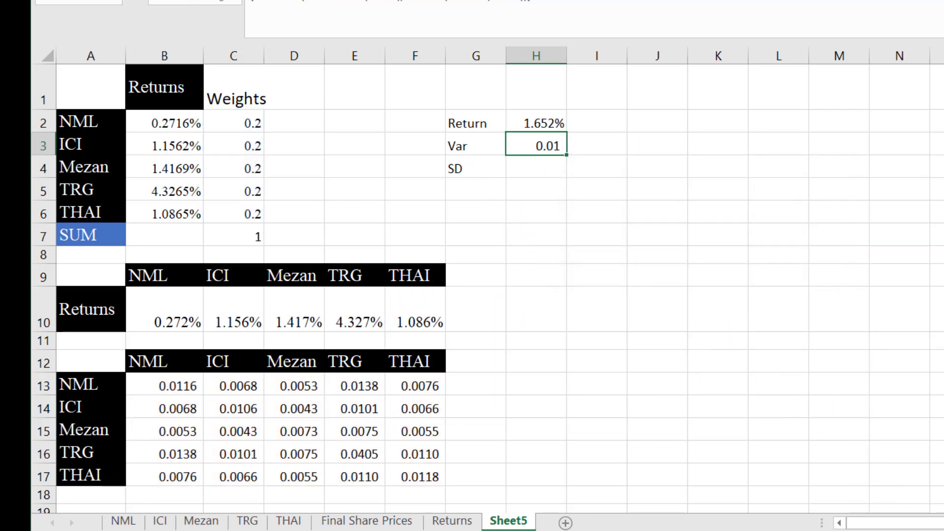
Calculate the portfolio standard deviation in H4 with the formula =sqrt(H3)
left_click(540, 168)
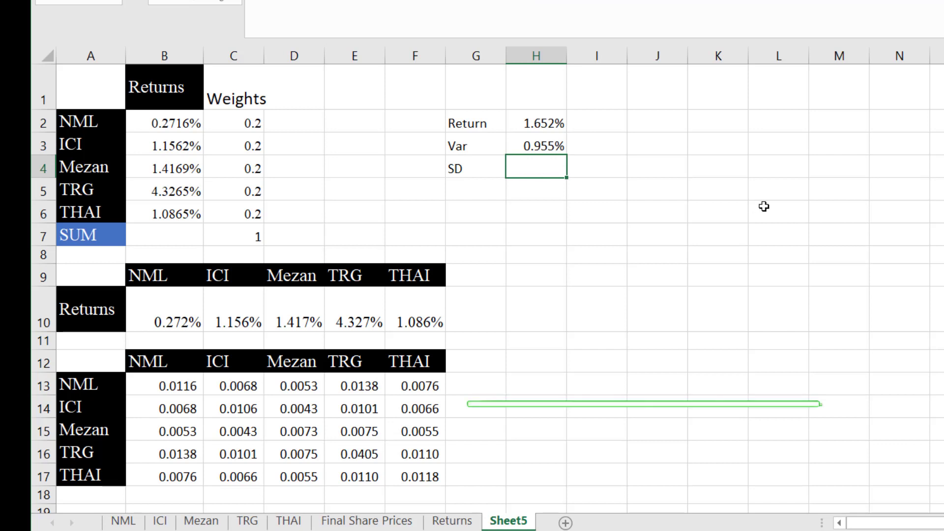
type("=")
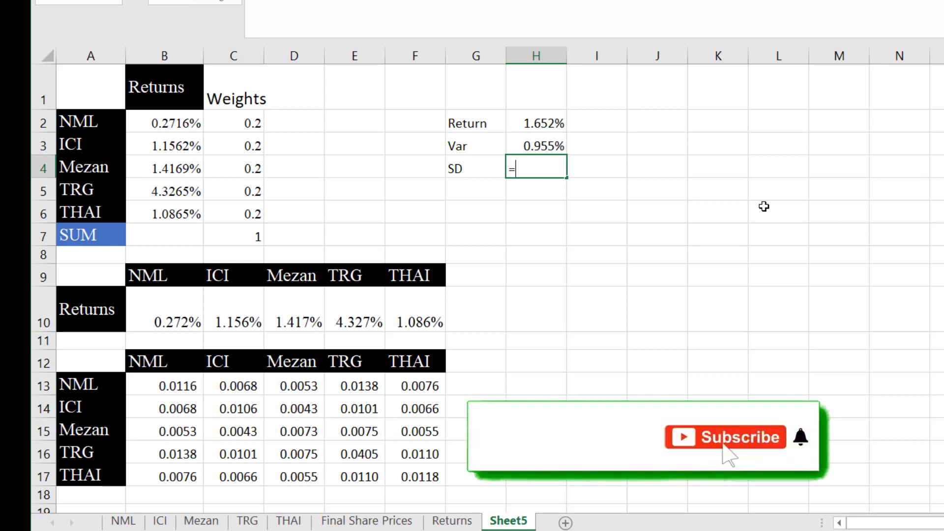
type("sq")
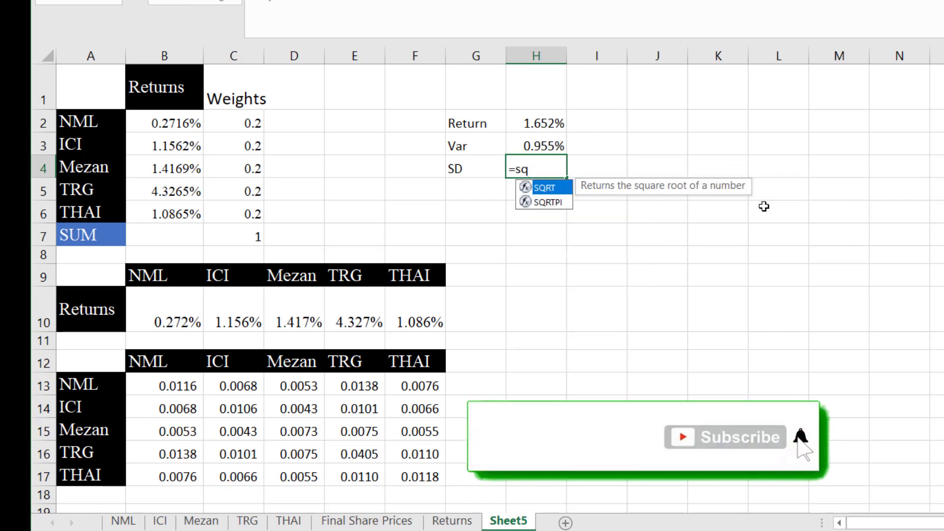
type("rt(")
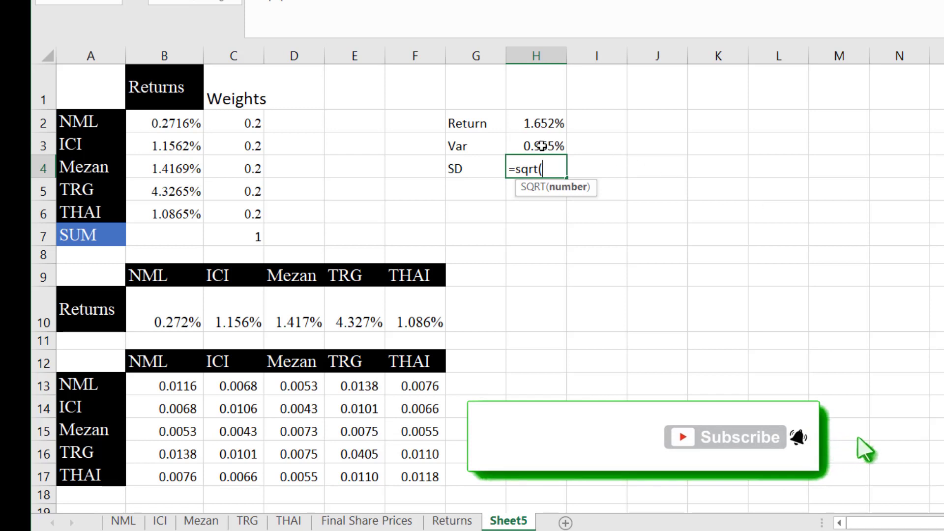
left_click(542, 146)
type(")")
key("Return")
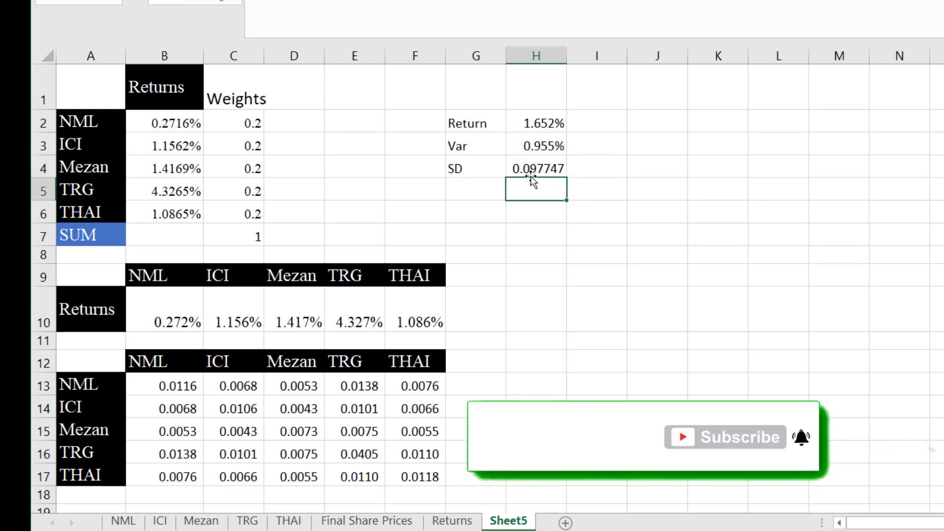
left_click(533, 166)
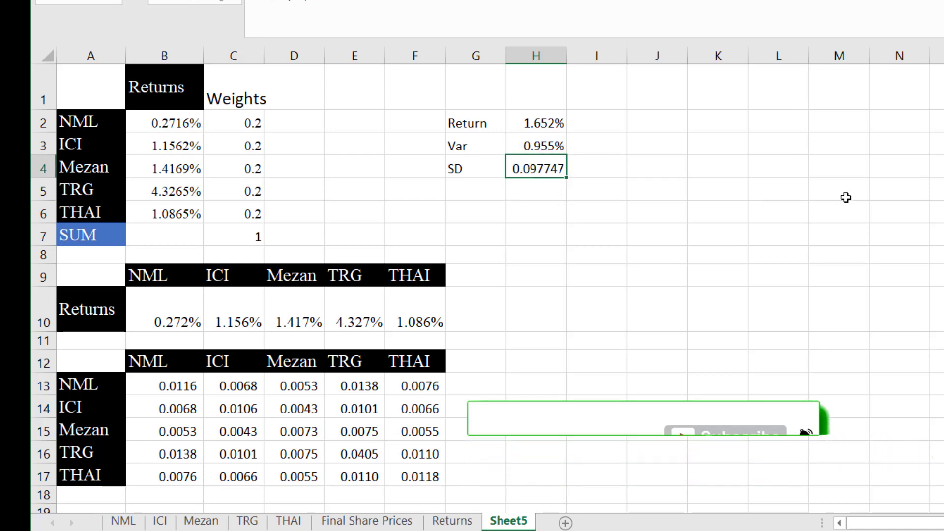
left_click(652, 144)
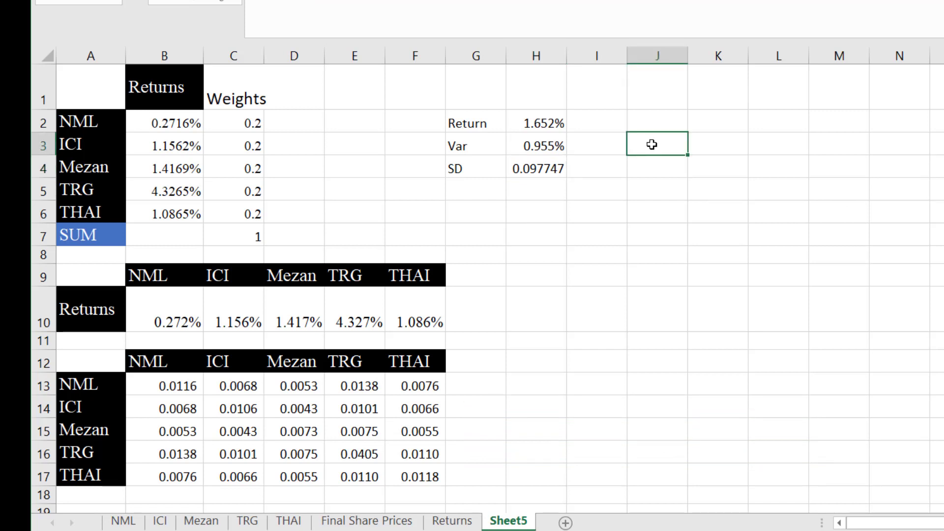
Enter the label Sharpe Ratio in I6 and autofit column I to its text
left_click(595, 216)
type("Xh")
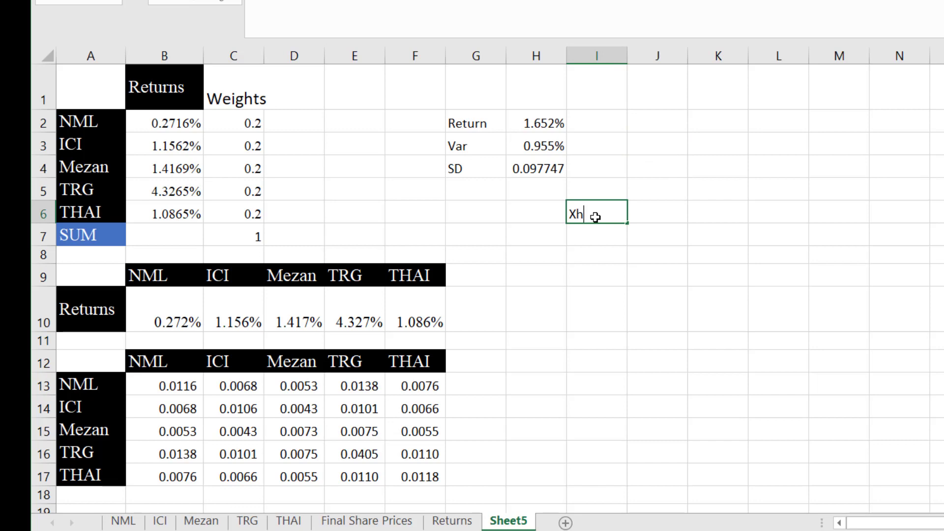
key("BackSpace")
key("BackSpace")
type("Sharpe Ratio")
key("Return")
double_click(627, 55)
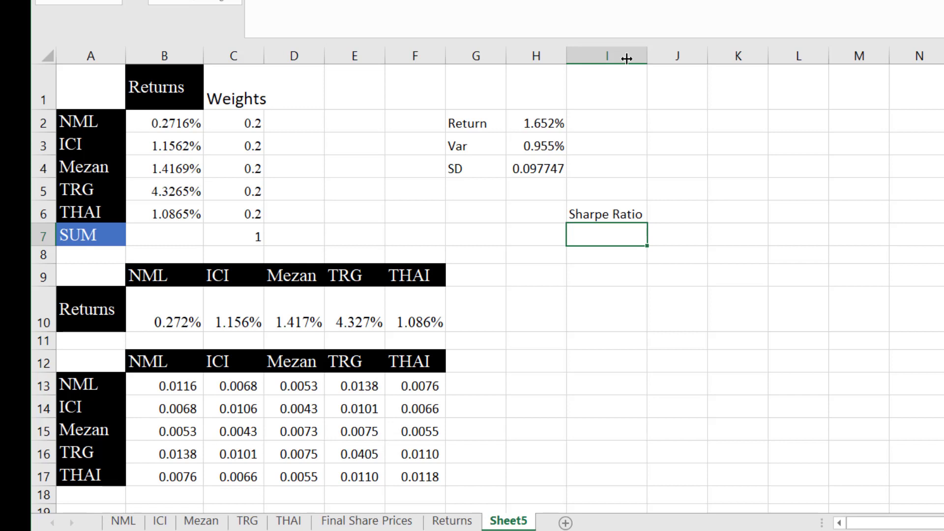
Enter the label RFR in H9 and a risk-free rate of 7% beside it in I9
left_click(542, 269)
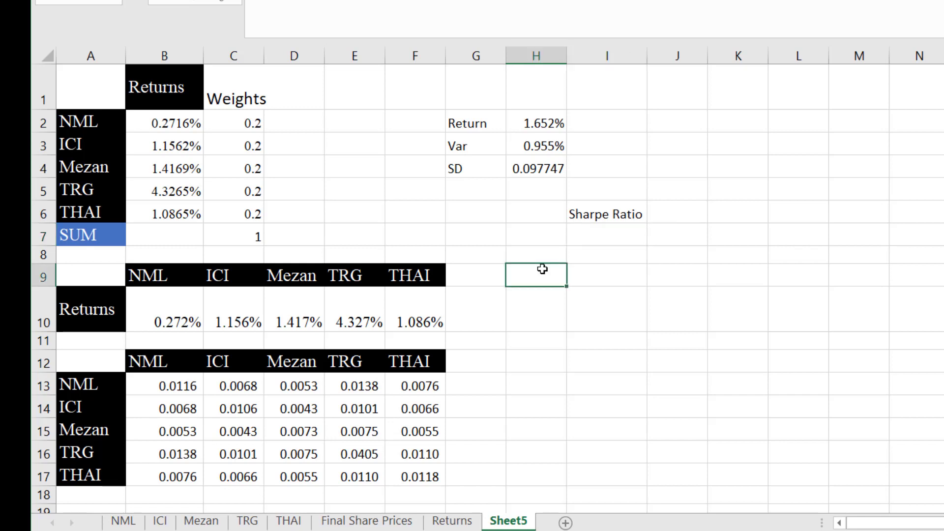
type("RFR")
key("Tab")
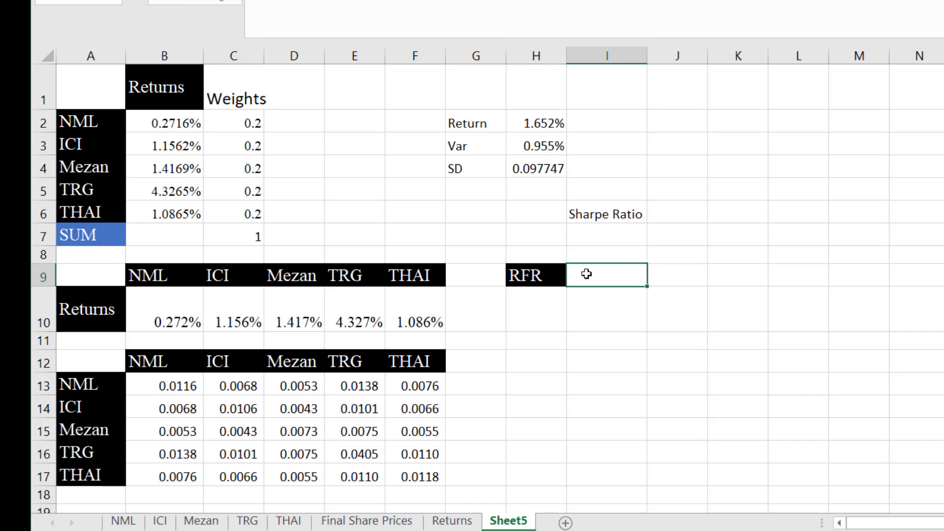
type("7%")
key("Return")
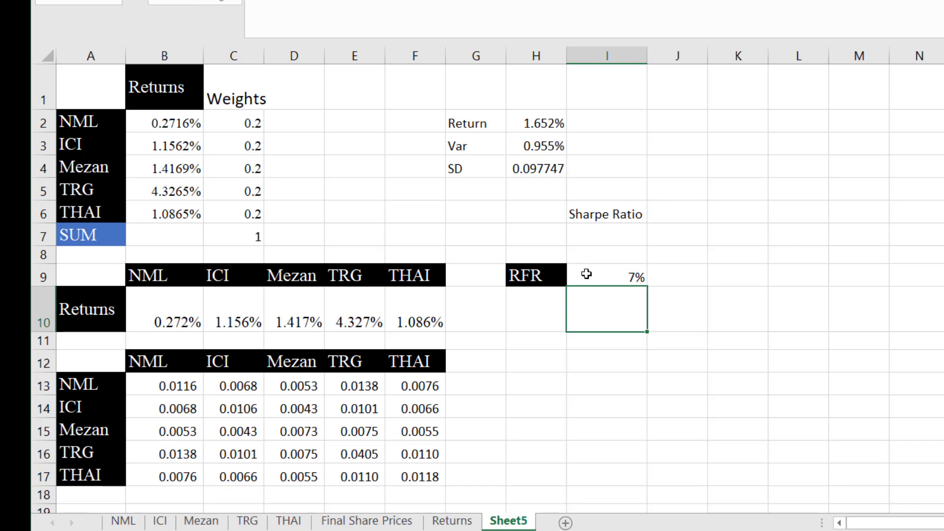
Convert the annual risk-free rate to a monthly rate in J9 with the formula =I9/12
left_click(586, 274)
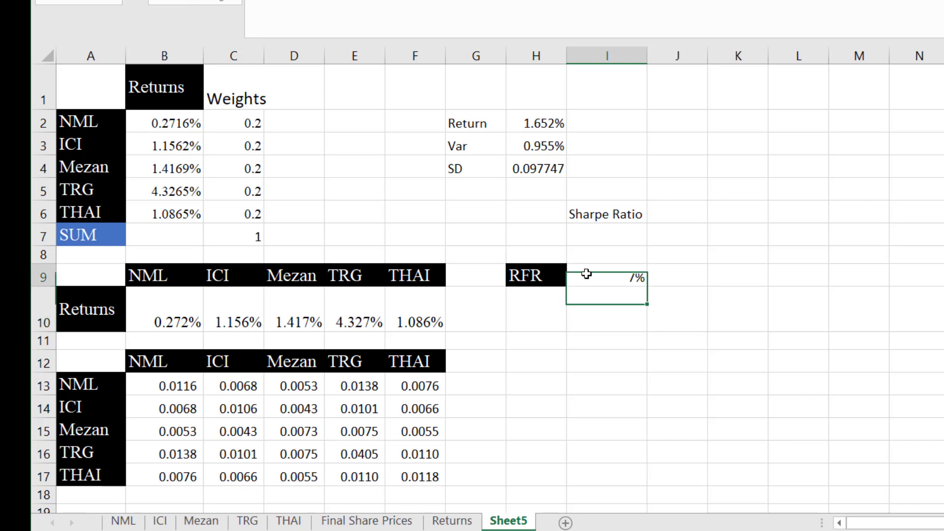
key("Right")
type("=")
left_click(586, 274)
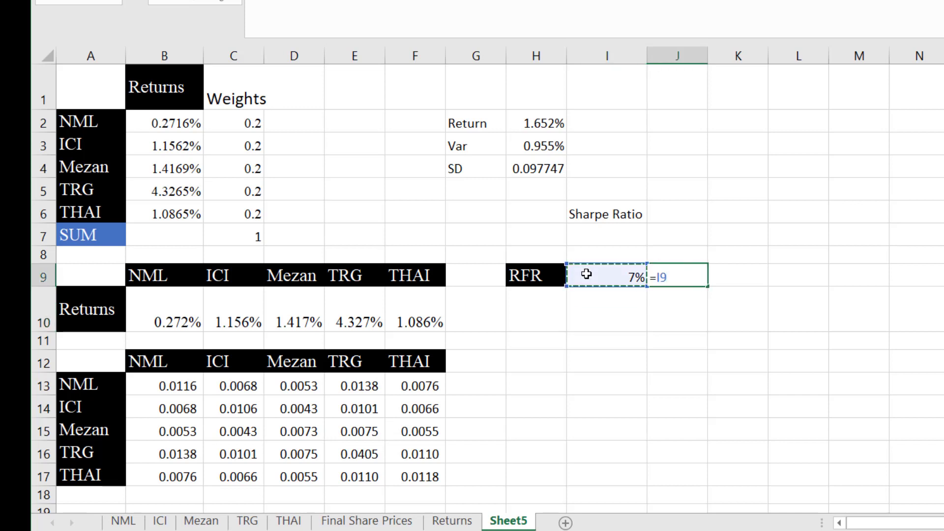
type("/12")
key("Return")
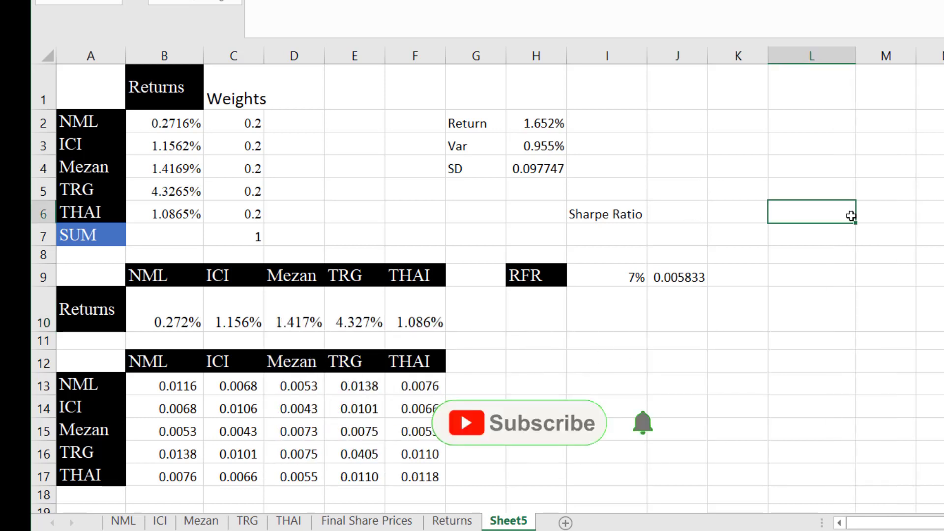
Calculate the portfolio's Sharpe ratio in L6 with the formula =(H2-J9)/H4
type("=")
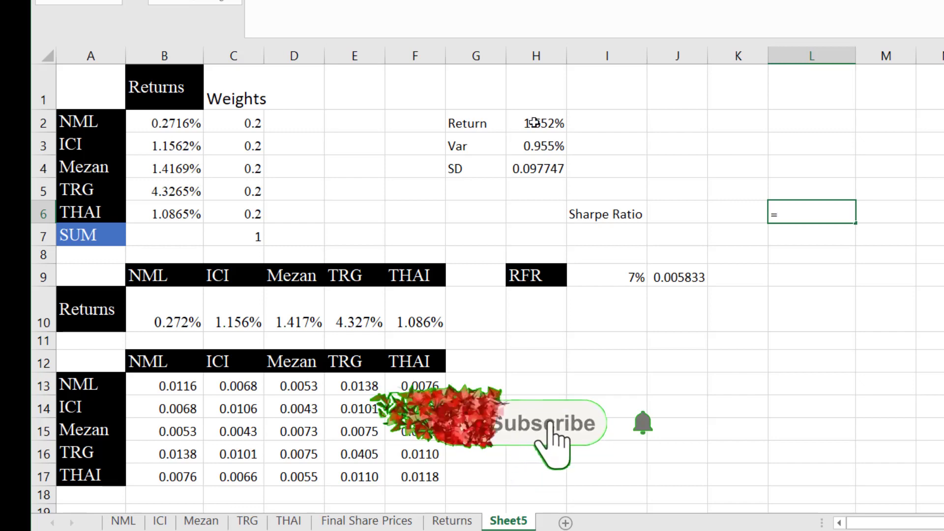
type("(")
left_click(535, 123)
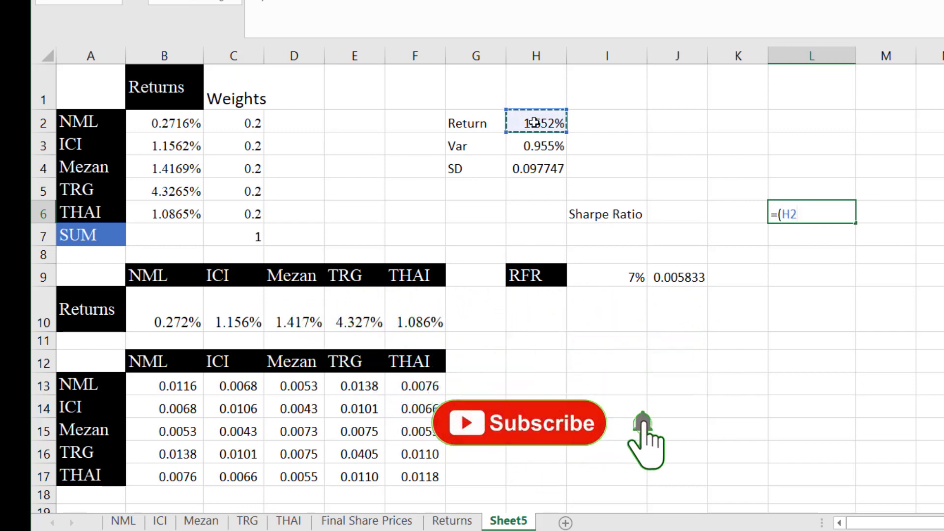
type("-")
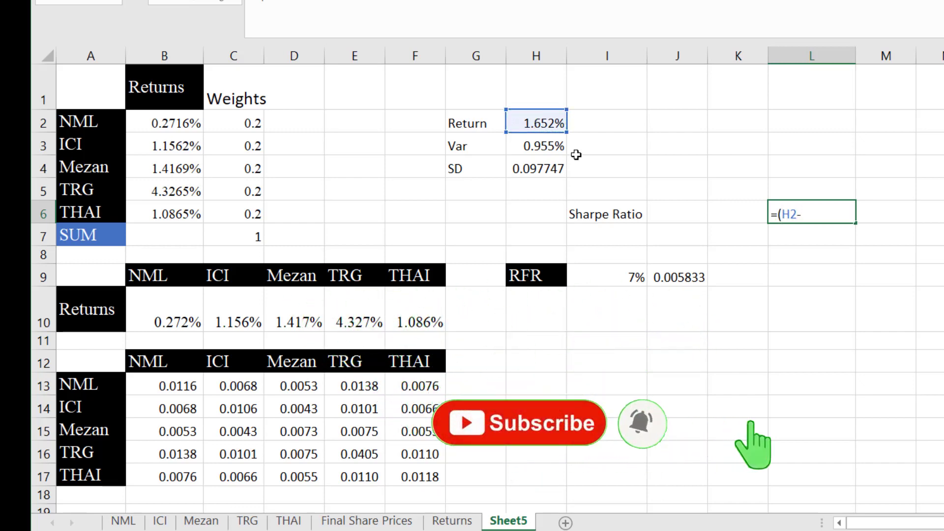
left_click(684, 275)
type(")/")
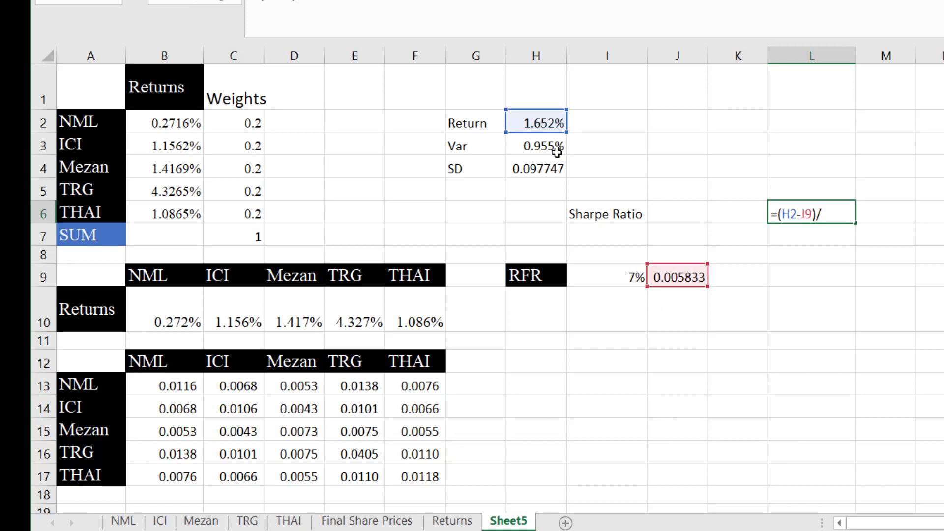
left_click(550, 164)
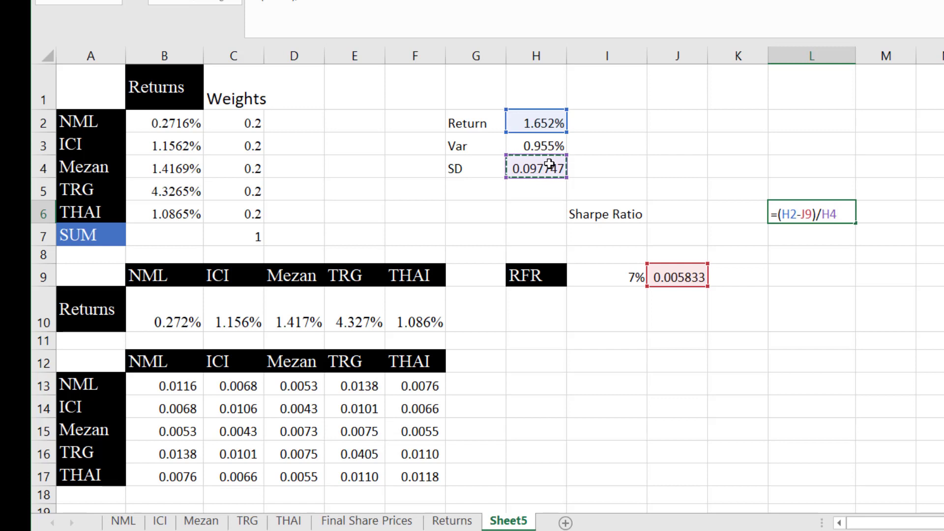
key("Return")
key("Up")
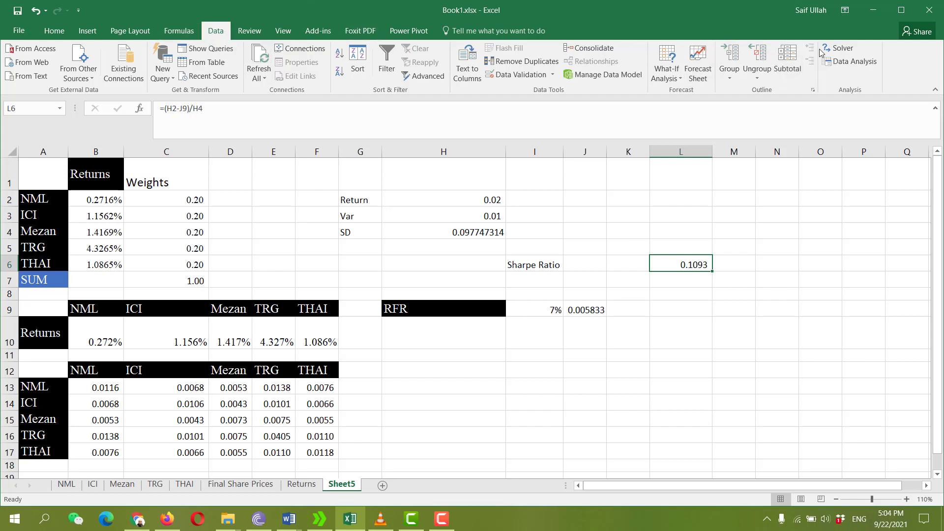
Start Solver and set its objective to the Sharpe ratio cell L6
left_click(838, 47)
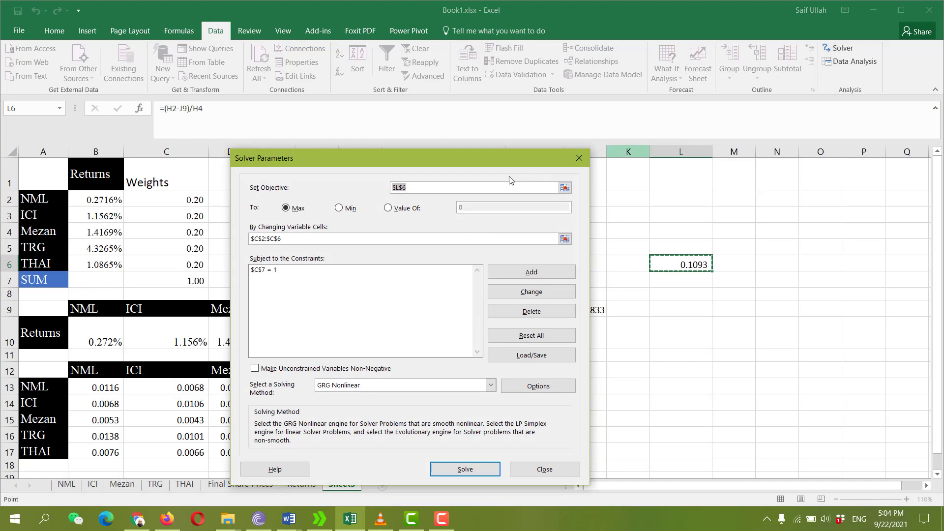
left_click_drag(486, 156, 664, 155)
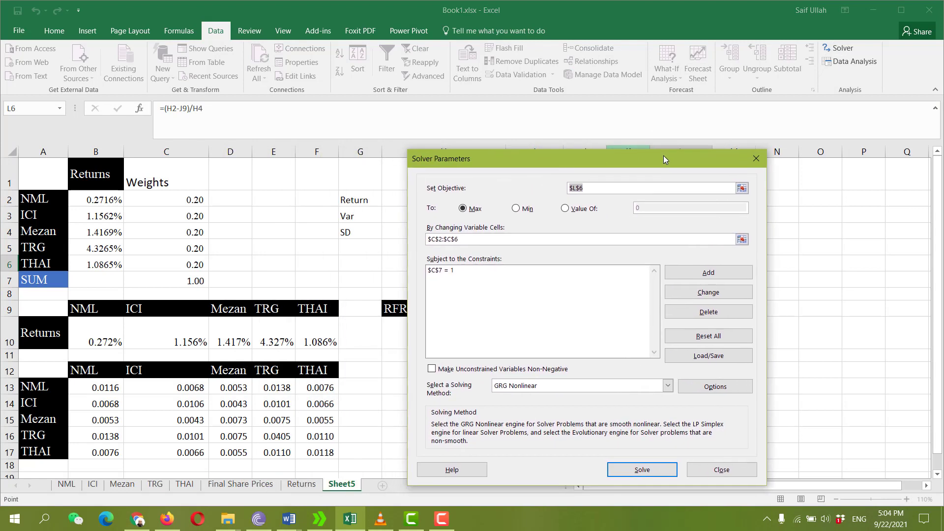
left_click(742, 188)
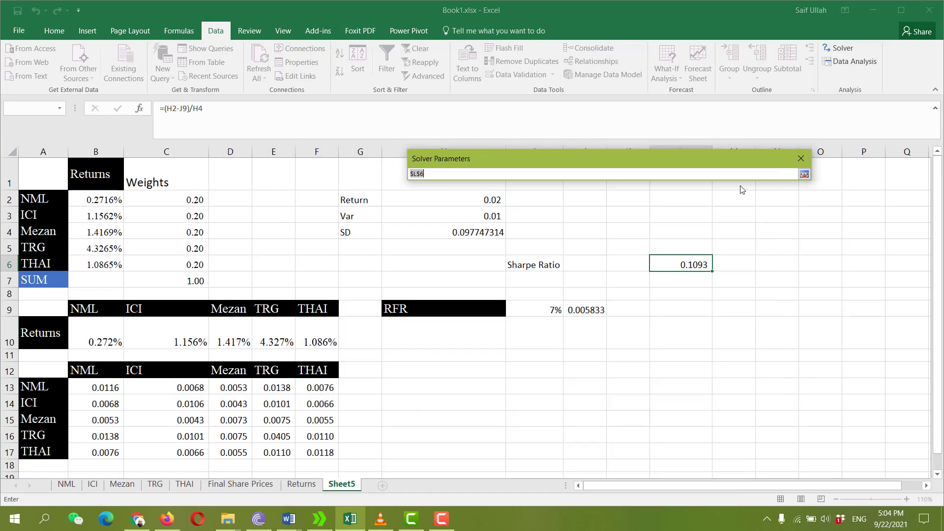
left_click(678, 266)
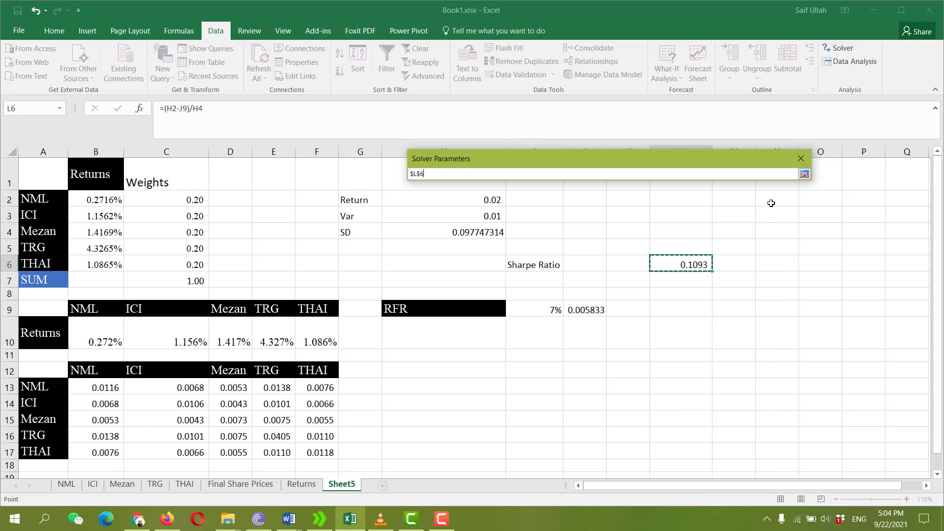
left_click(804, 174)
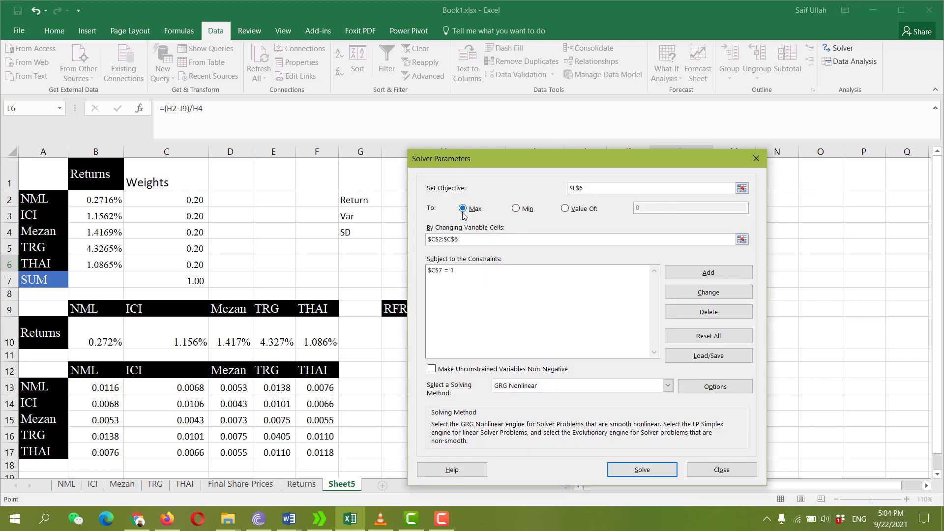
Set Solver's changing variable cells to the stock weights in C2:C6
left_click(742, 240)
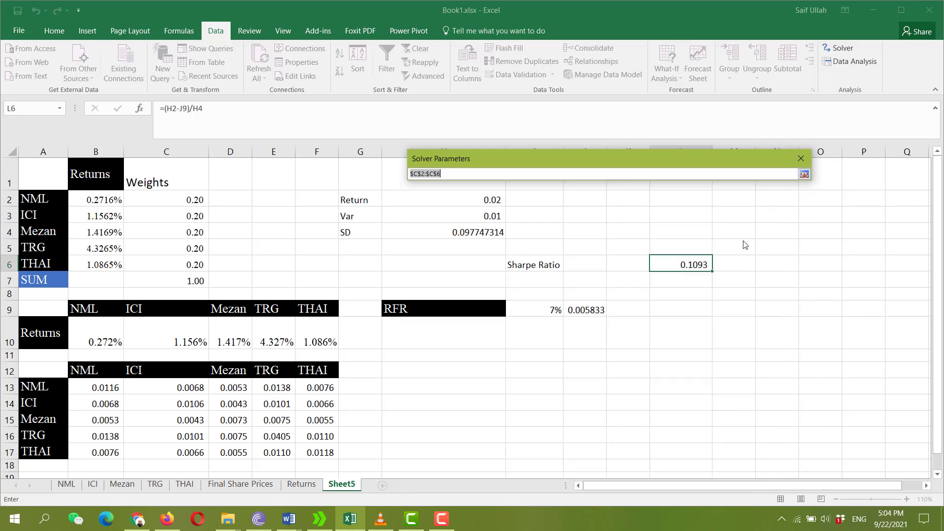
left_click_drag(180, 197, 185, 260)
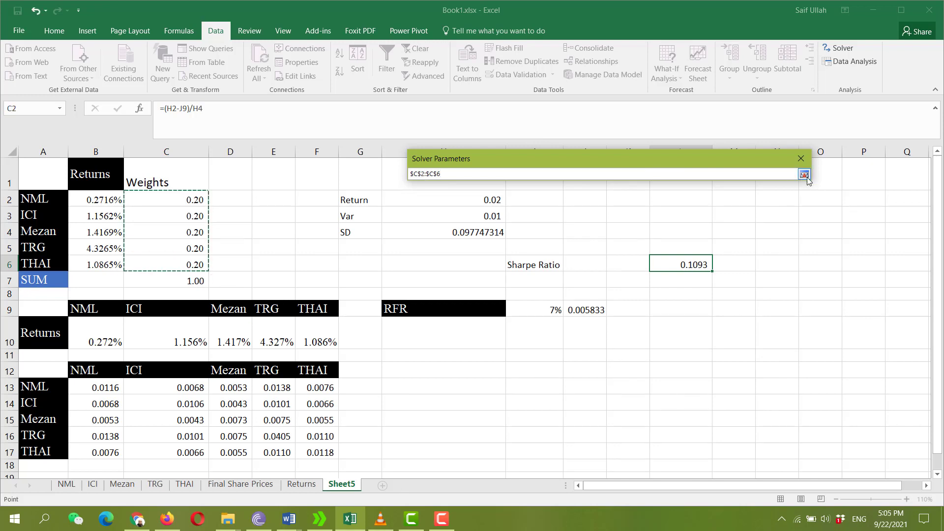
left_click(806, 176)
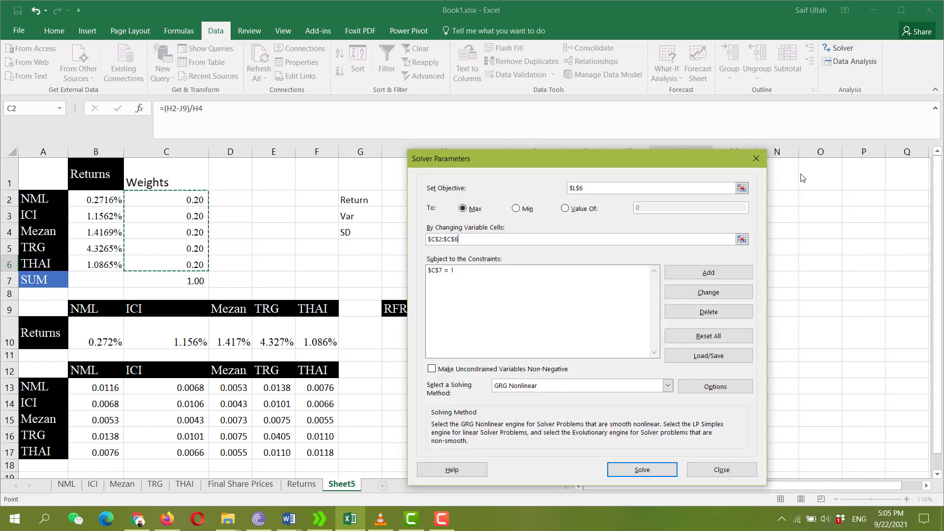
Replace the existing Solver constraint with a new one requiring the sum of the weights in C7 to equal 1
left_click(436, 271)
left_click(731, 310)
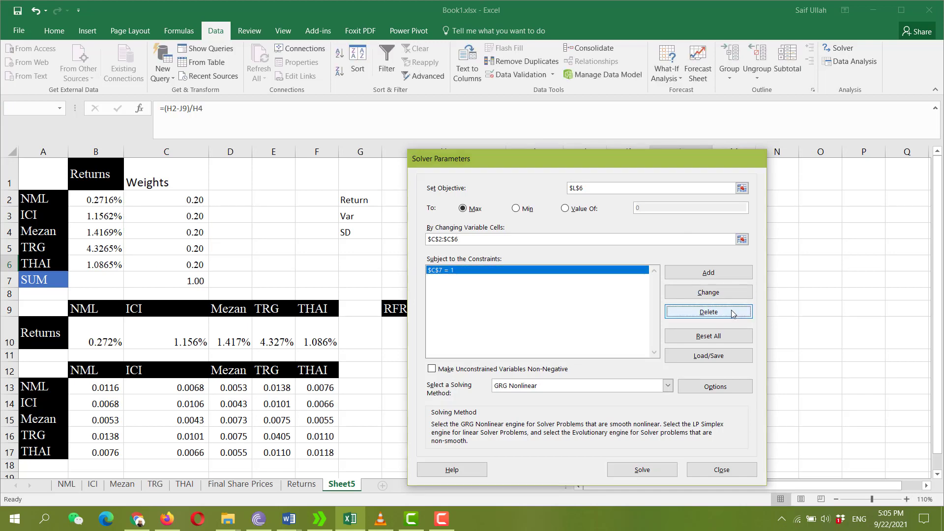
left_click(677, 271)
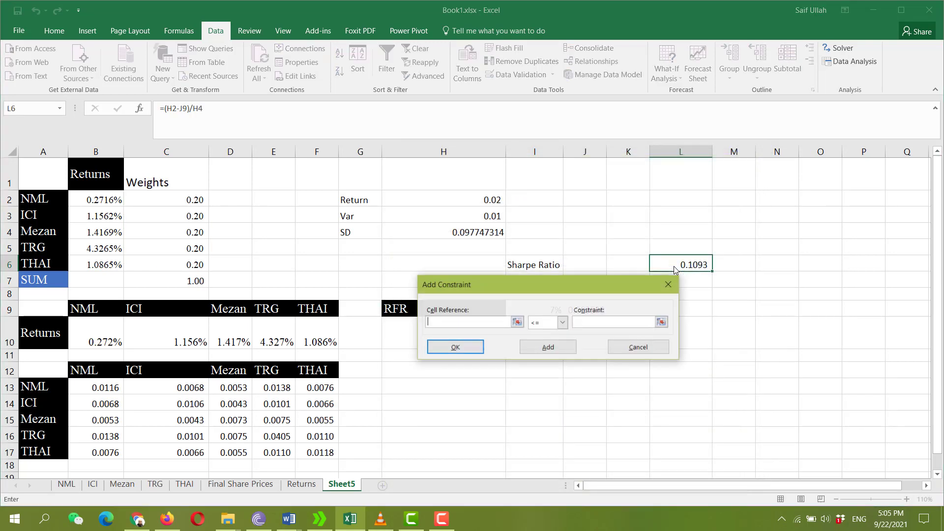
left_click(517, 322)
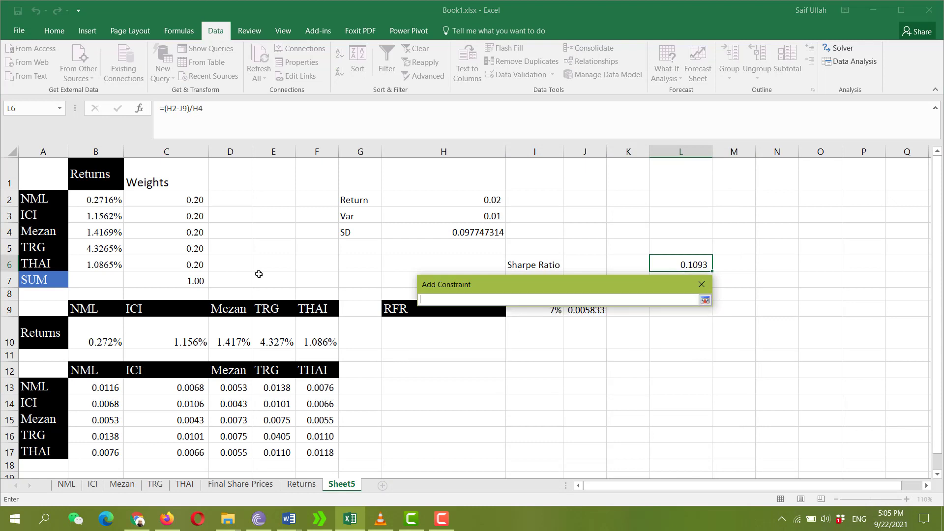
left_click(187, 280)
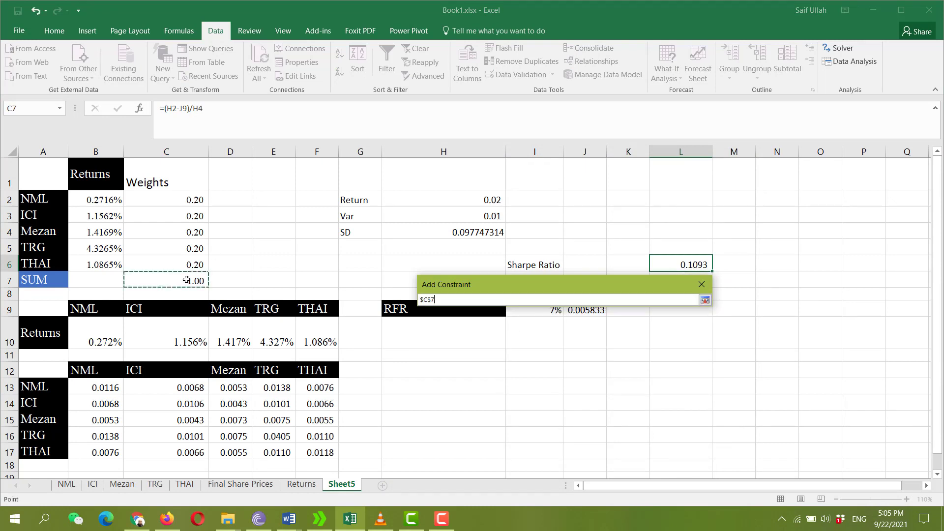
left_click(709, 300)
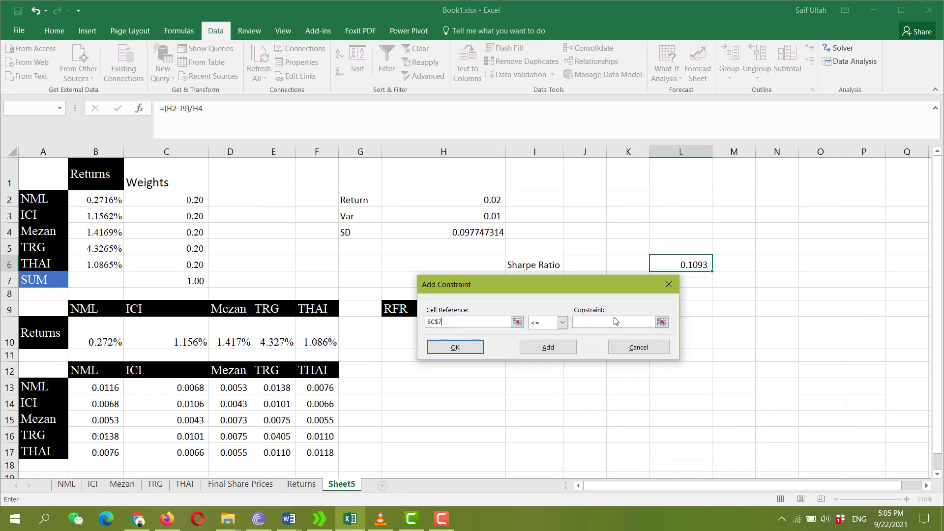
left_click(563, 322)
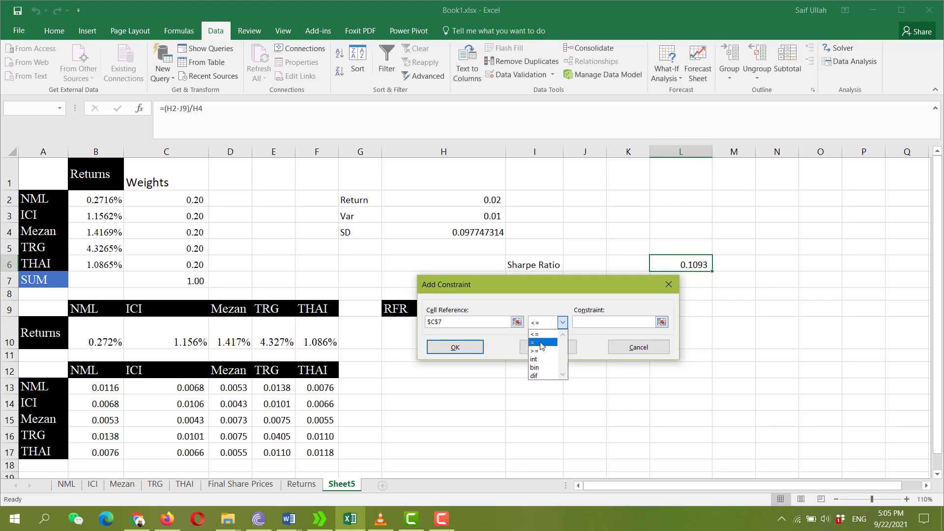
left_click(541, 343)
left_click(618, 322)
type("1")
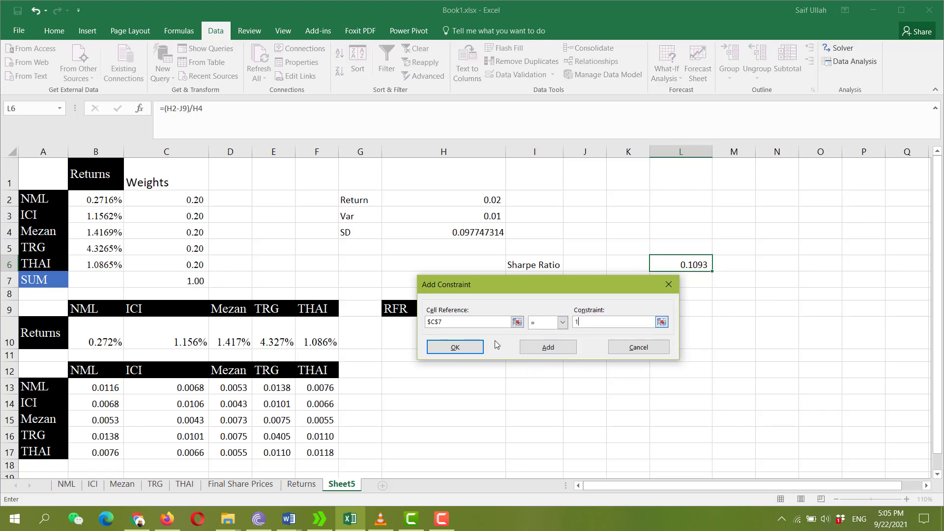
left_click(440, 347)
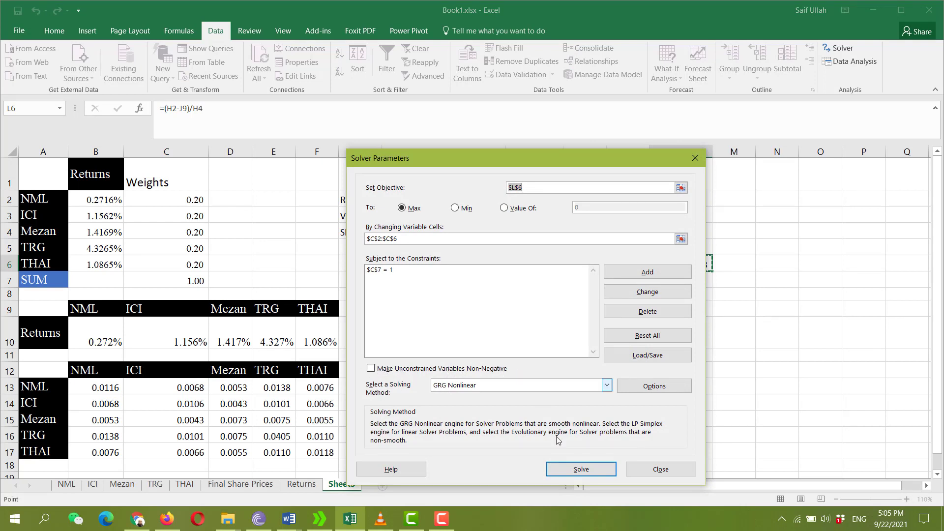
Solve for the weights that maximize the Sharpe ratio and keep the Solver solution
left_click(569, 473)
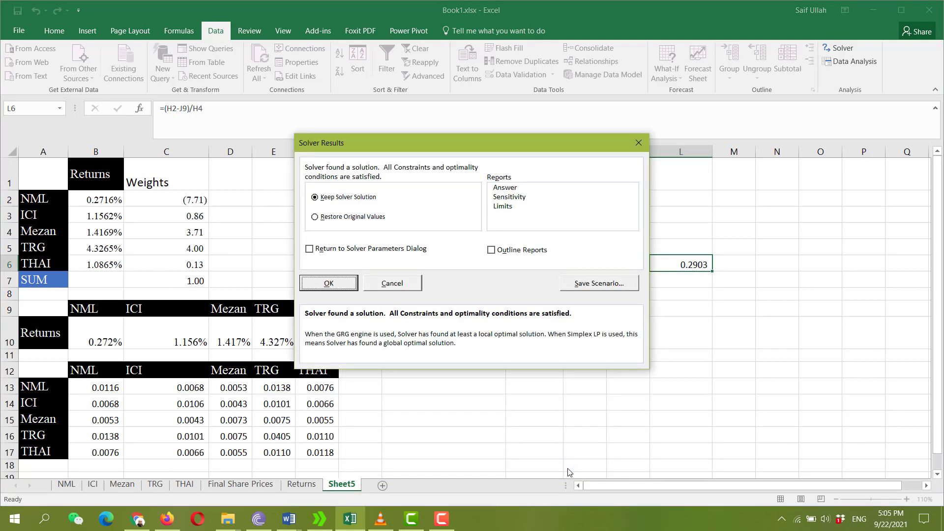
left_click(326, 285)
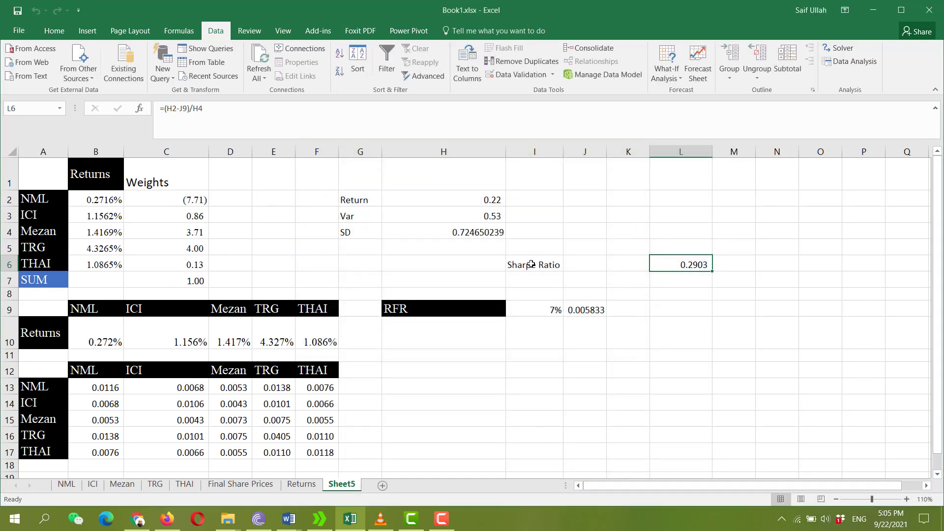
Try to paste a copy of the Sharpe ratio row I6:L6 at H12 and undo the paste
left_click_drag(531, 264, 673, 267)
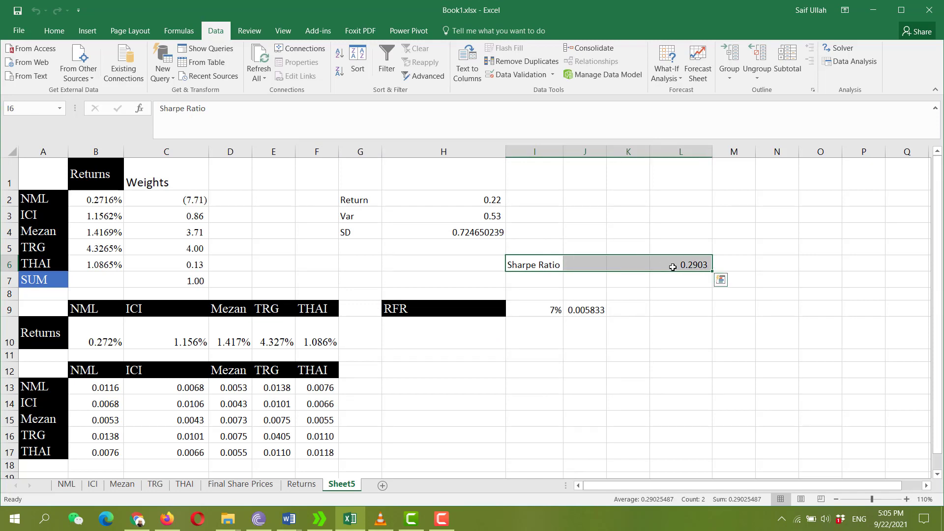
key("ctrl+c")
left_click(480, 371)
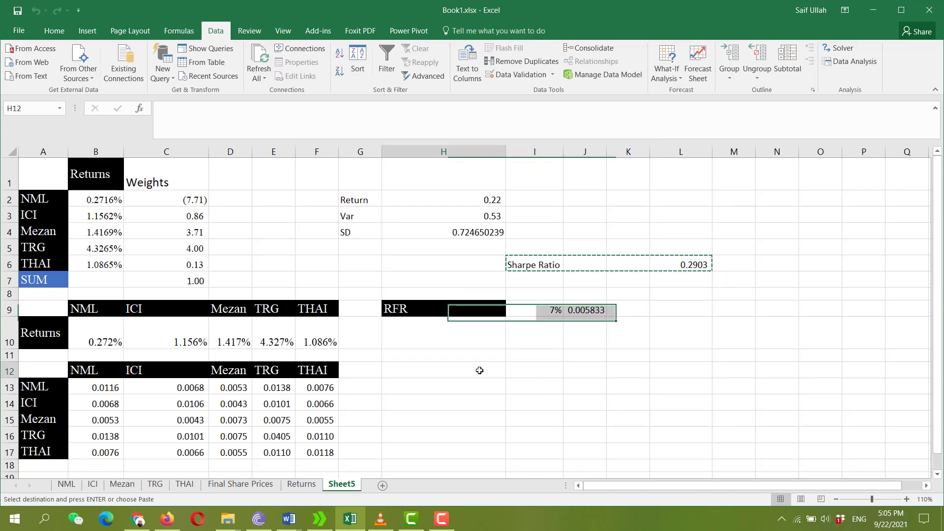
key("ctrl+v")
key("ctrl+z")
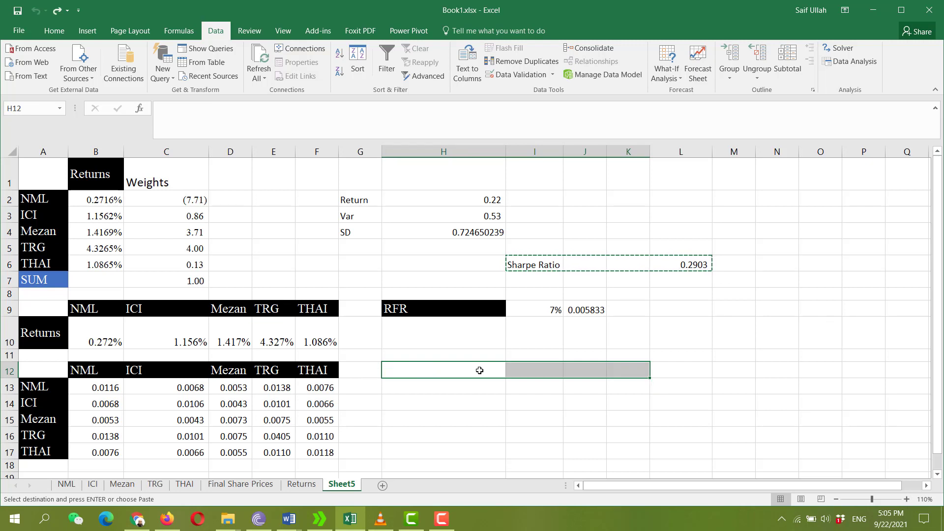
Copy the Sharpe ratio label and result in I6:L6 and paste them as values only starting at H11
left_click_drag(534, 266, 657, 259)
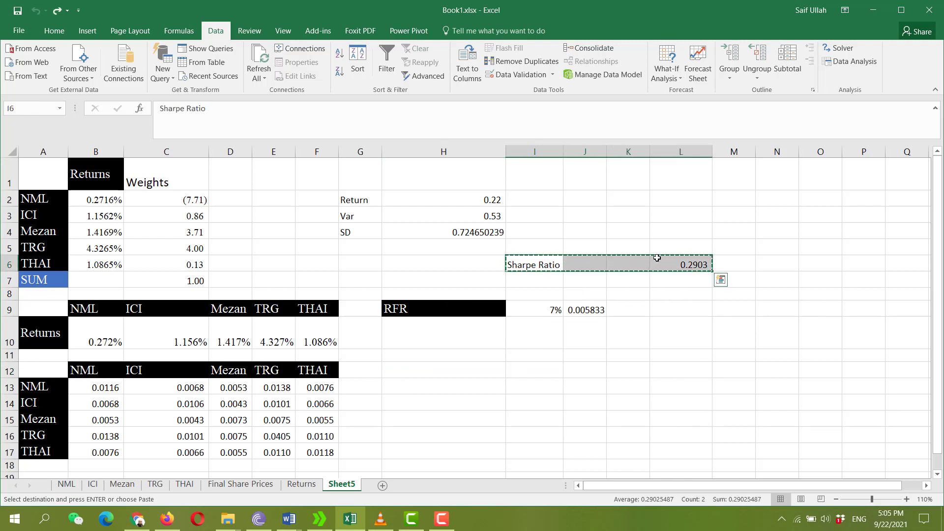
left_click(428, 356)
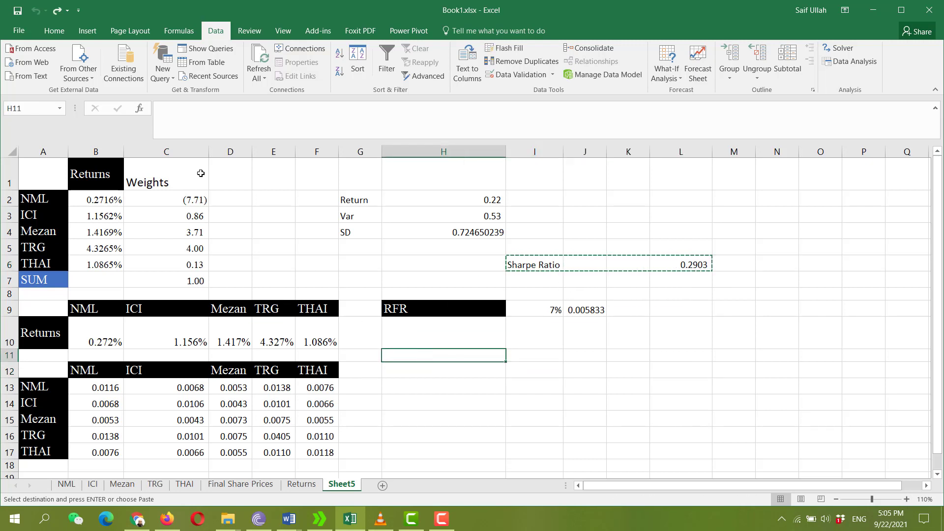
left_click(54, 30)
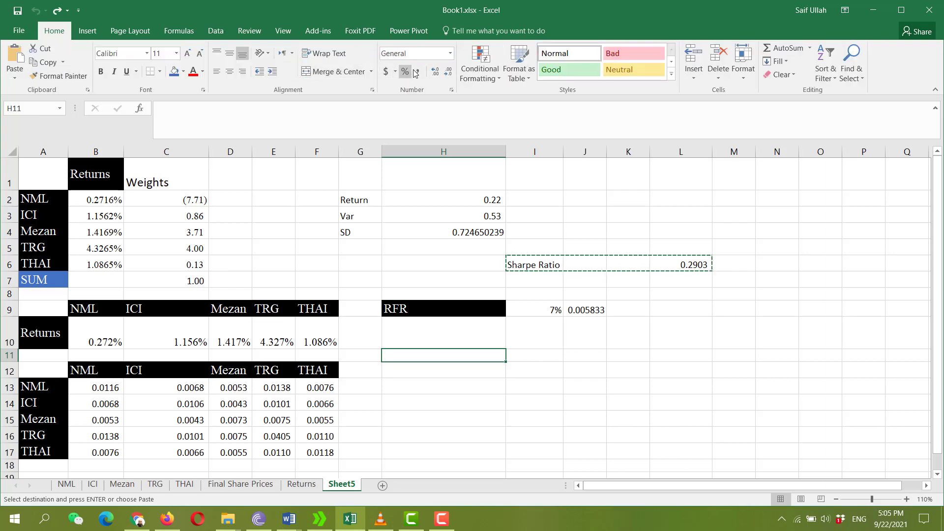
left_click(15, 75)
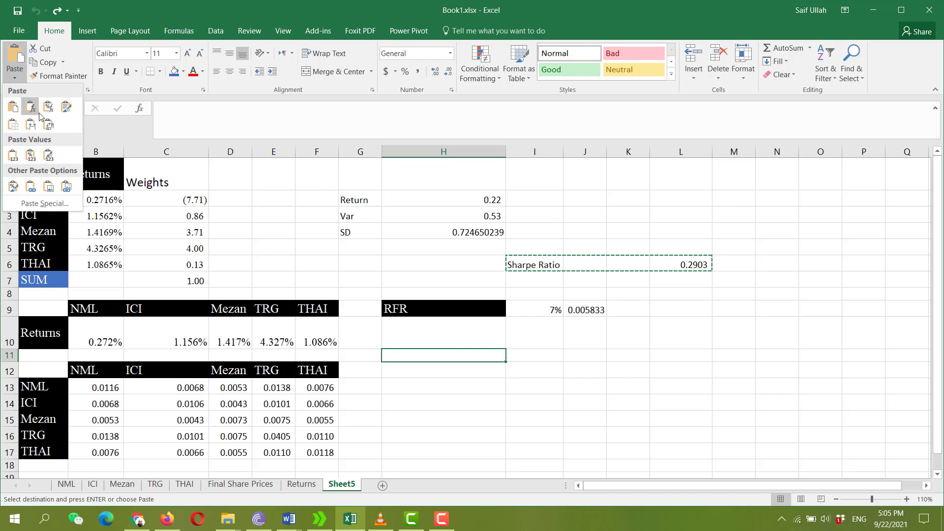
left_click(16, 156)
Reopen Solver for the Sharpe ratio in L6 and add a constraint that the weights in C2:C6 are >= 0
left_click(683, 264)
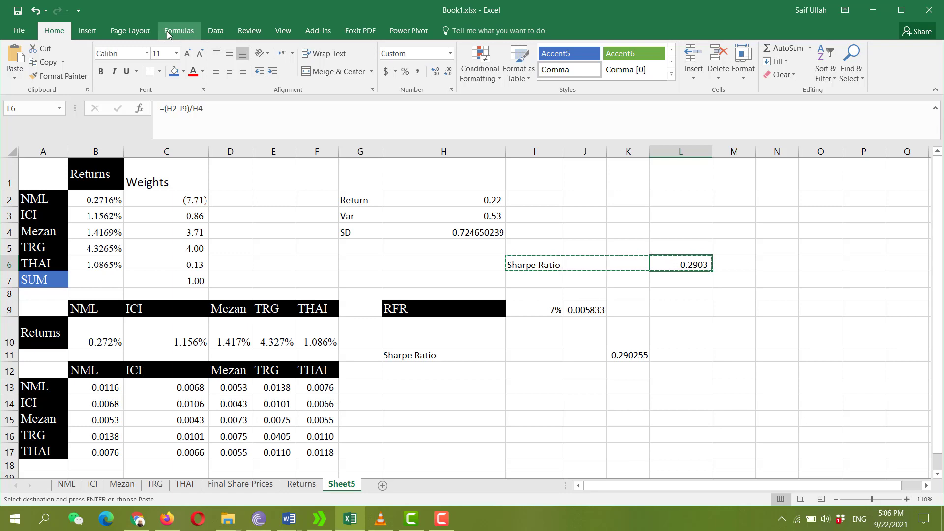
left_click(216, 31)
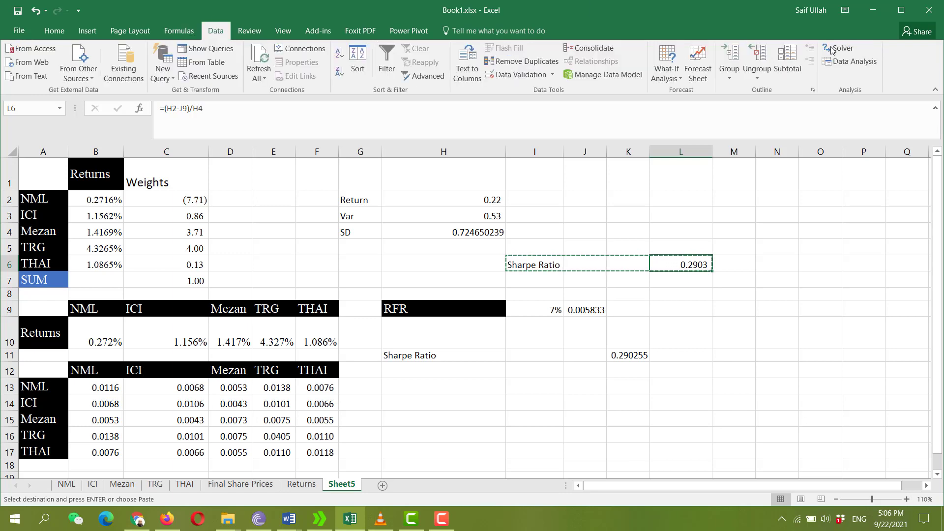
left_click(836, 47)
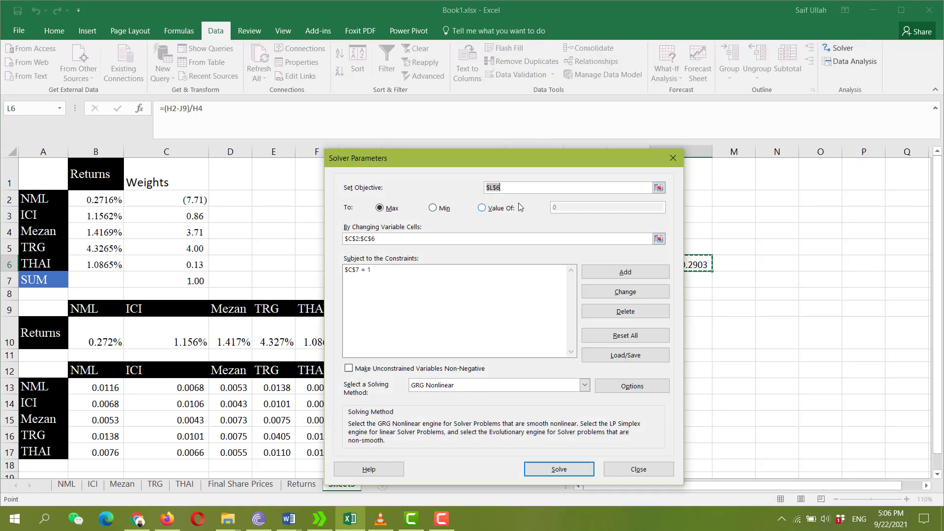
left_click(616, 277)
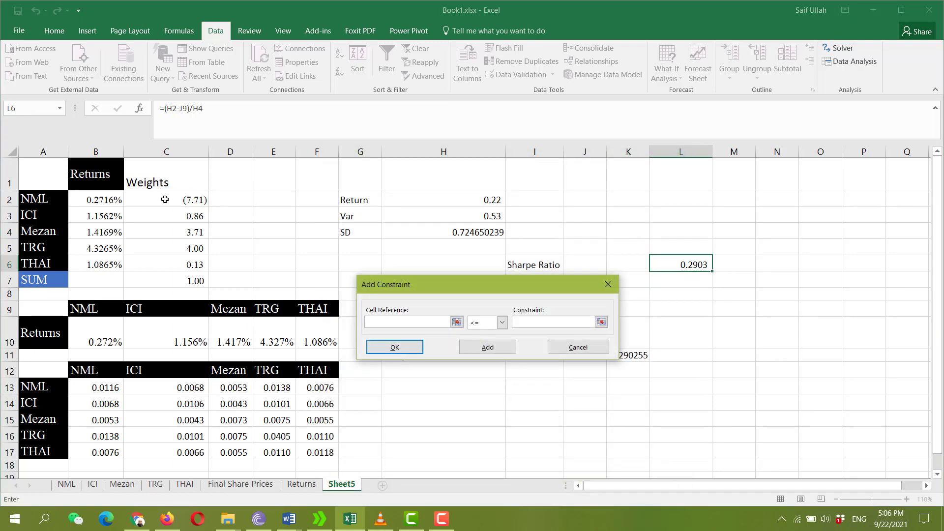
left_click_drag(171, 200, 180, 260)
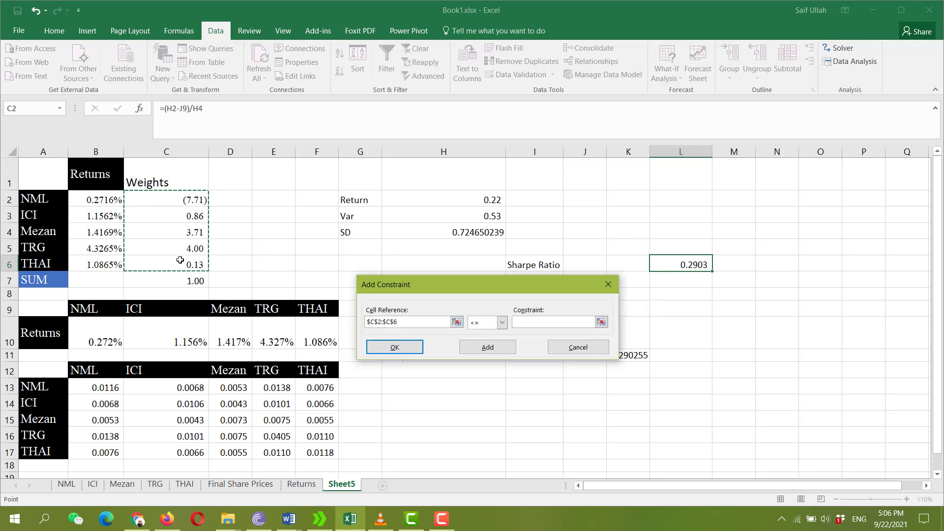
left_click(486, 324)
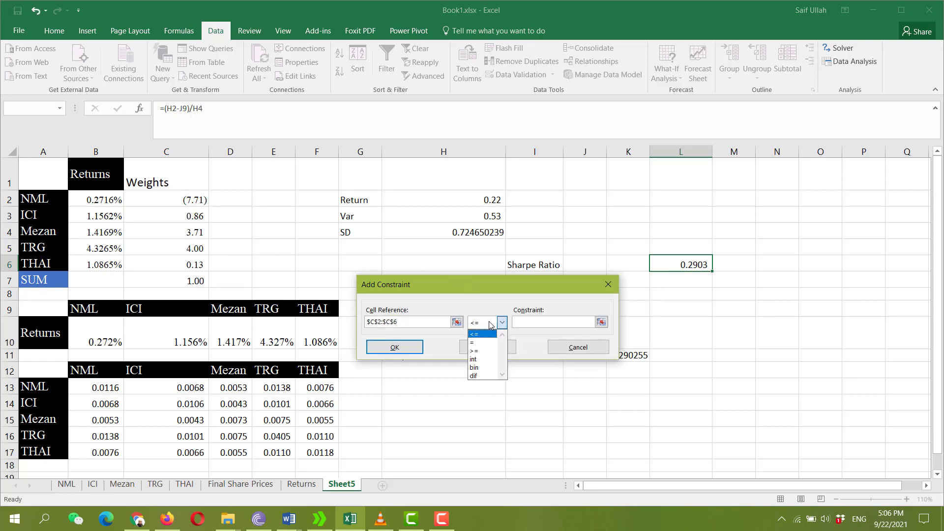
left_click(484, 351)
left_click(553, 322)
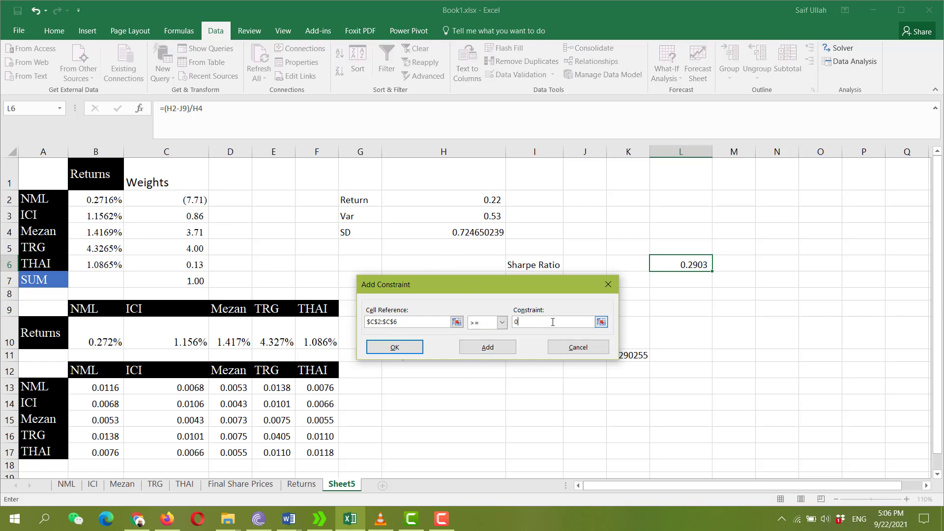
type("0")
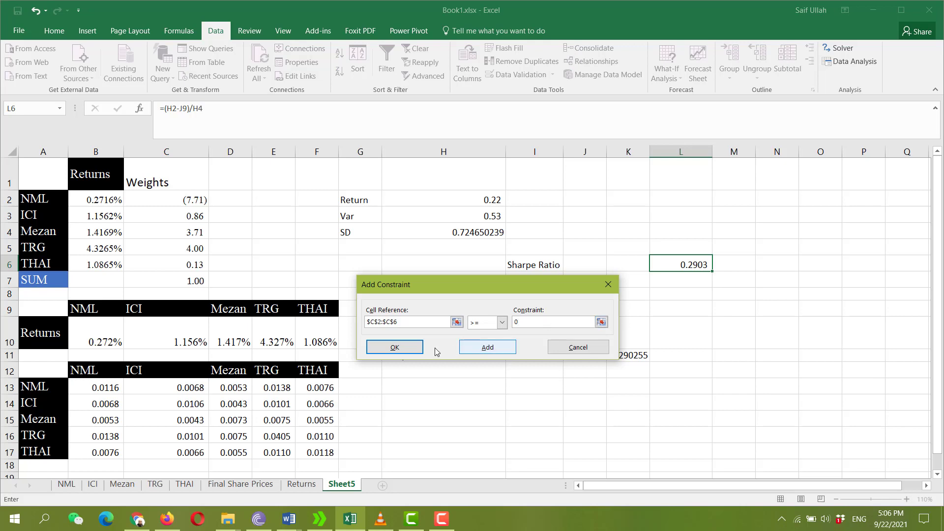
left_click(402, 349)
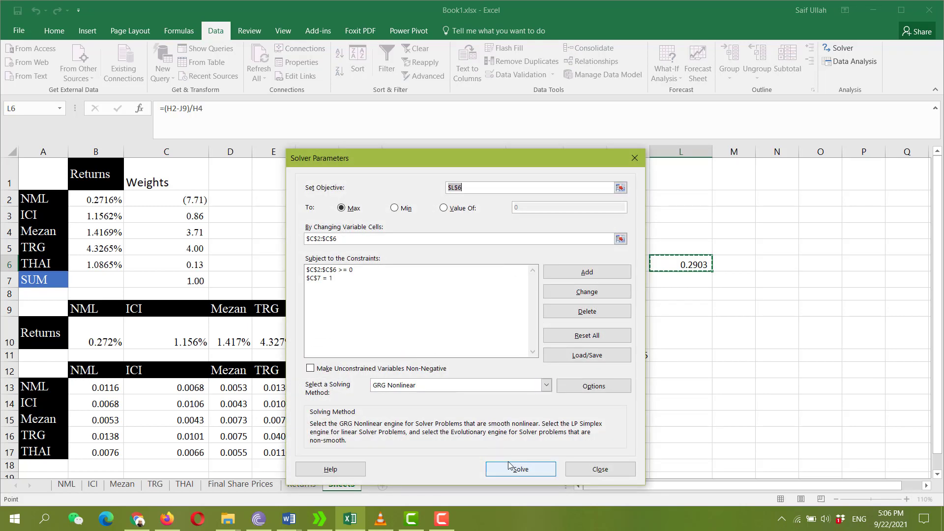
Run Solver with the non-negative weights constraint and keep its solution
left_click(510, 470)
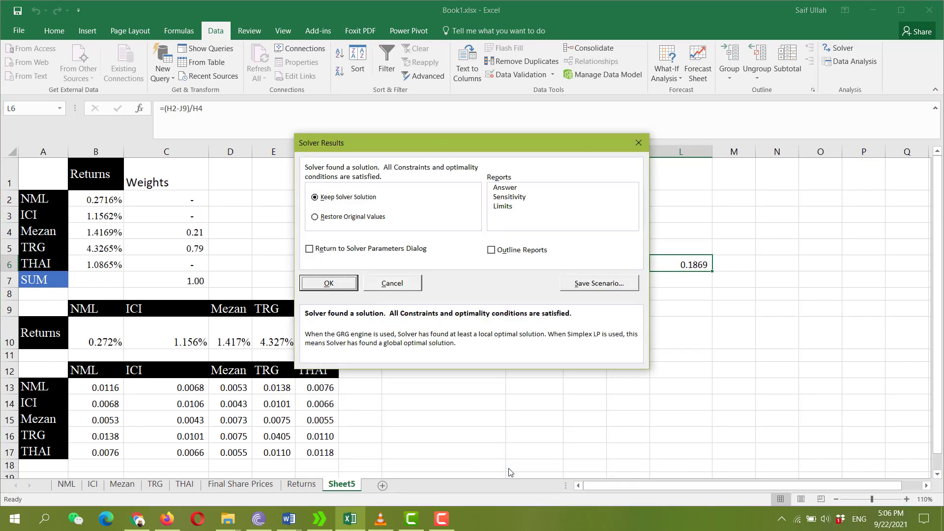
left_click(327, 283)
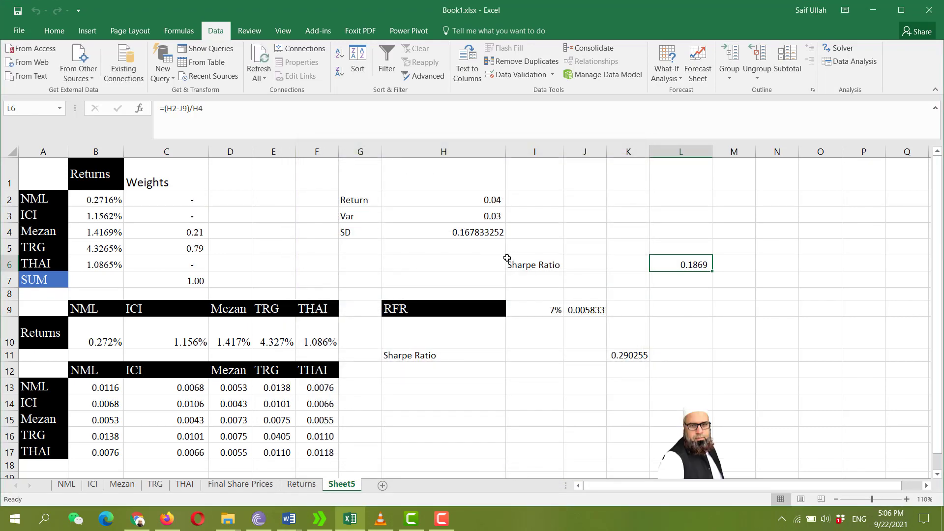
Try to copy the recalculated Sharpe ratio row I6:L6 to the clipboard and dismiss the warning
left_click(561, 266)
left_click_drag(564, 266, 659, 265)
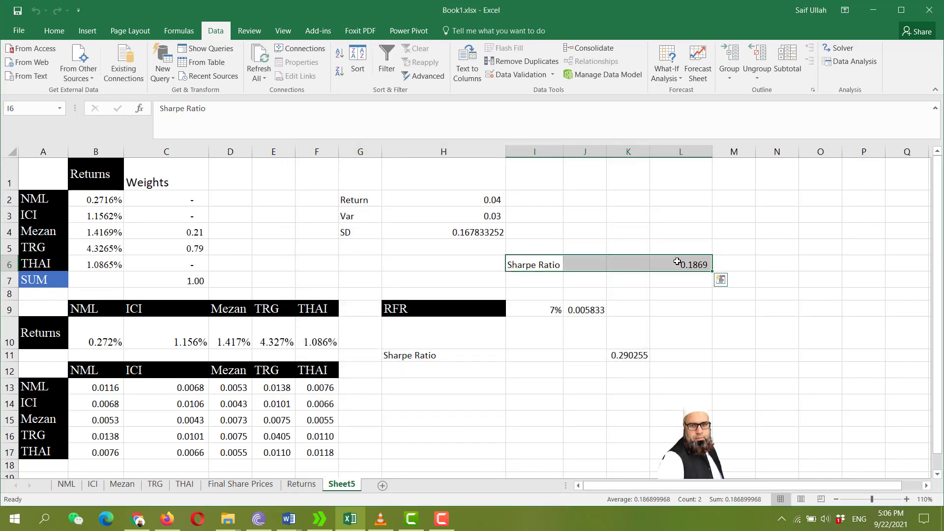
key("ctrl+c")
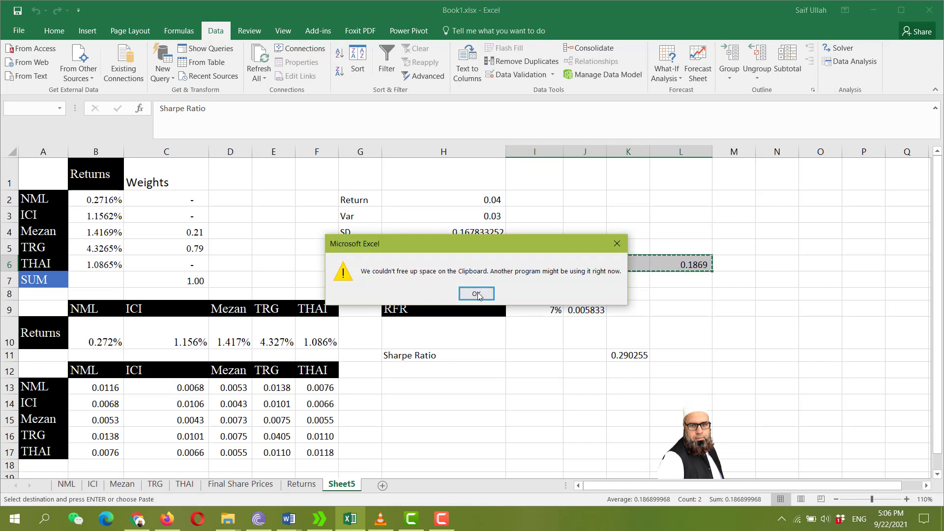
left_click(475, 294)
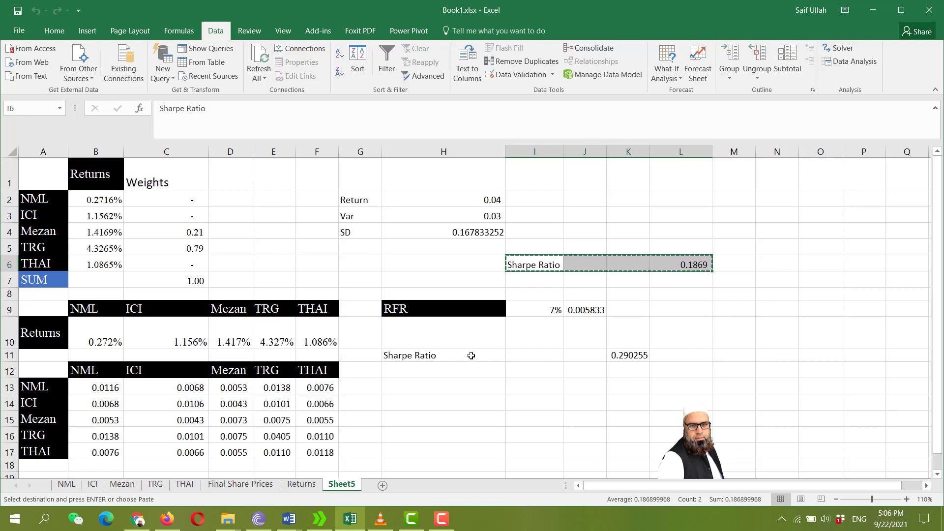
Compare the saved unconstrained Sharpe ratio in K11 with the recalculated Sharpe ratio in L6
left_click(633, 355)
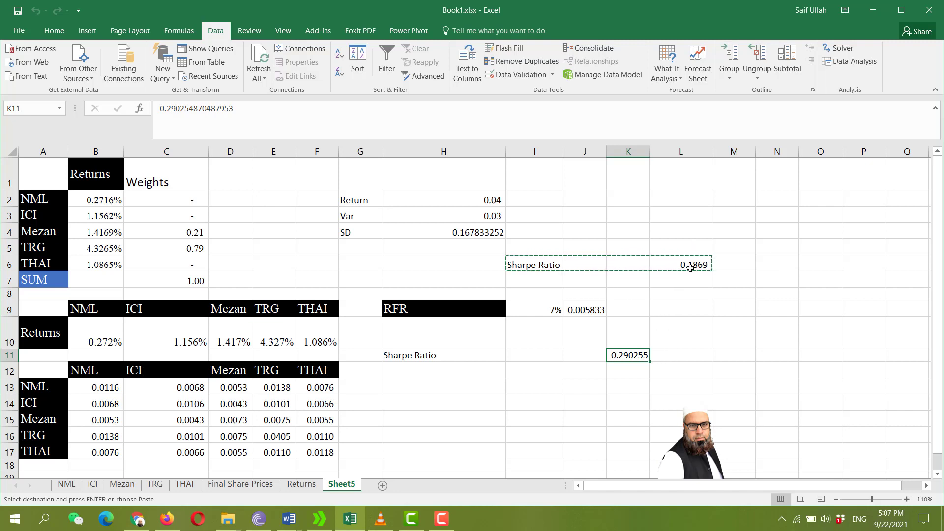
left_click(694, 319)
left_click(706, 282)
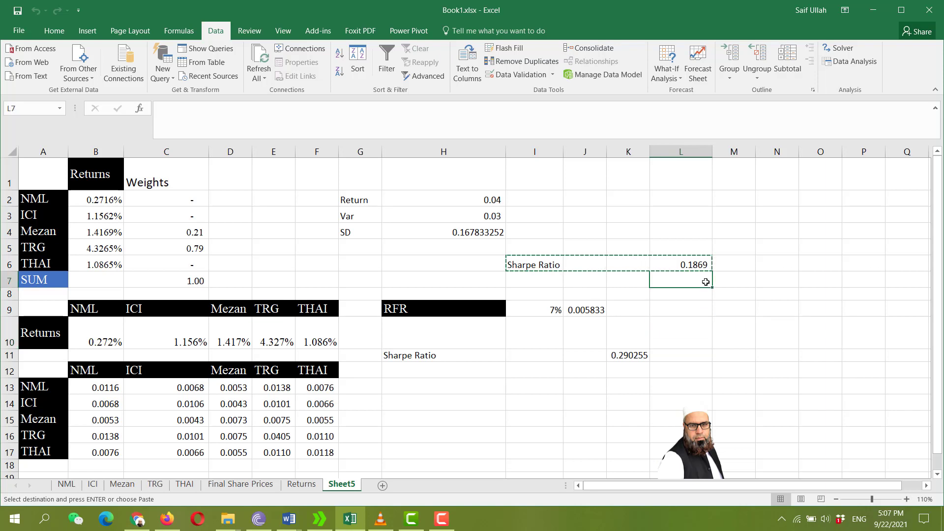